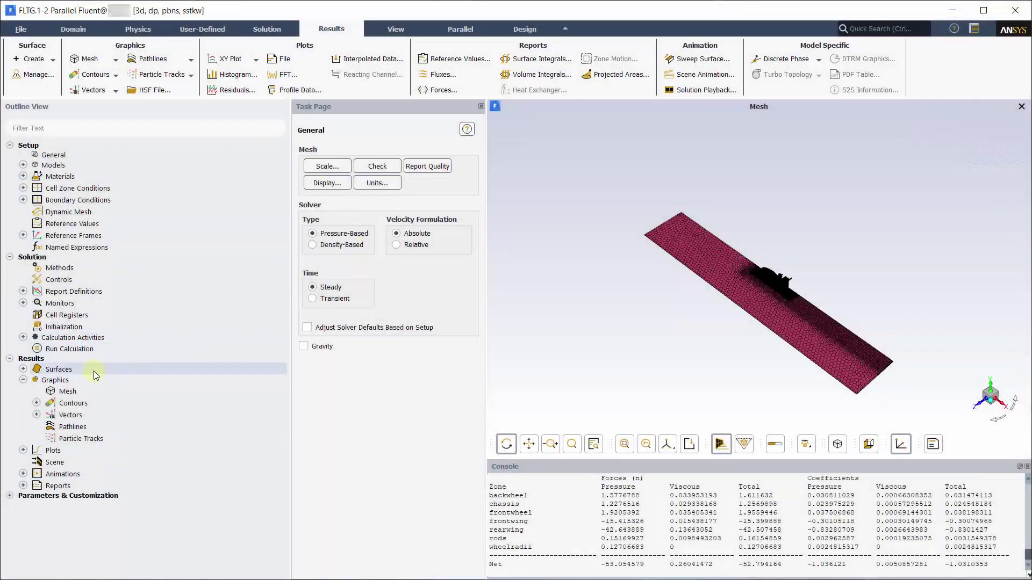
Start a new iso-surface of Velocity > X Velocity and compute its range in the domain.
click(58, 370)
right_click(58, 370)
mouse_move(86, 396)
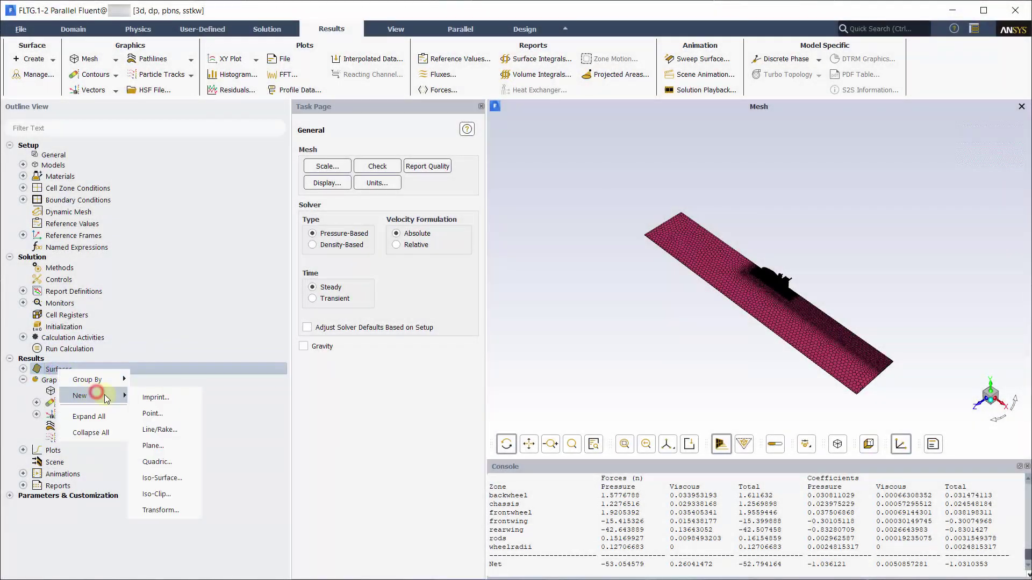
click(157, 478)
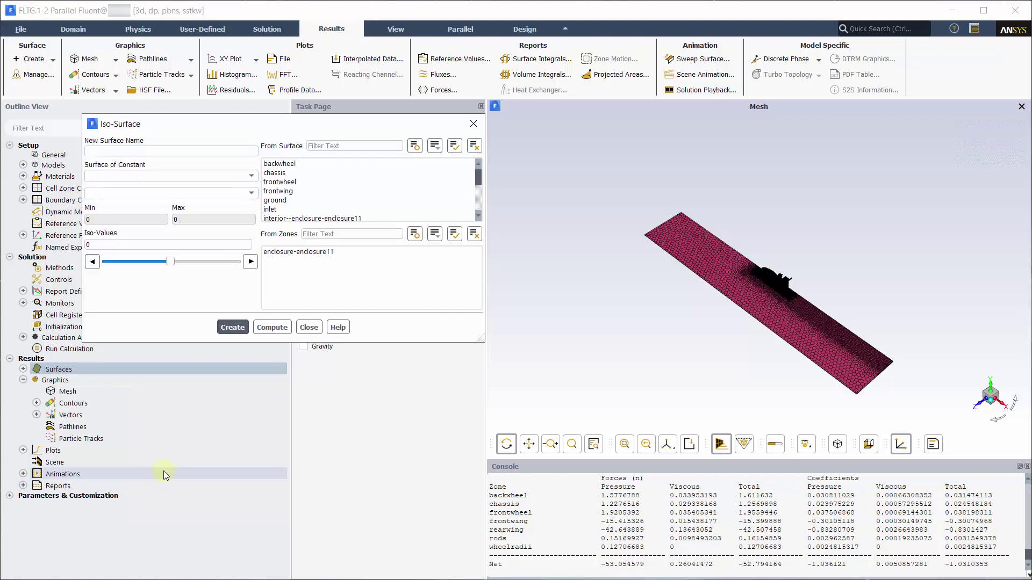
click(251, 176)
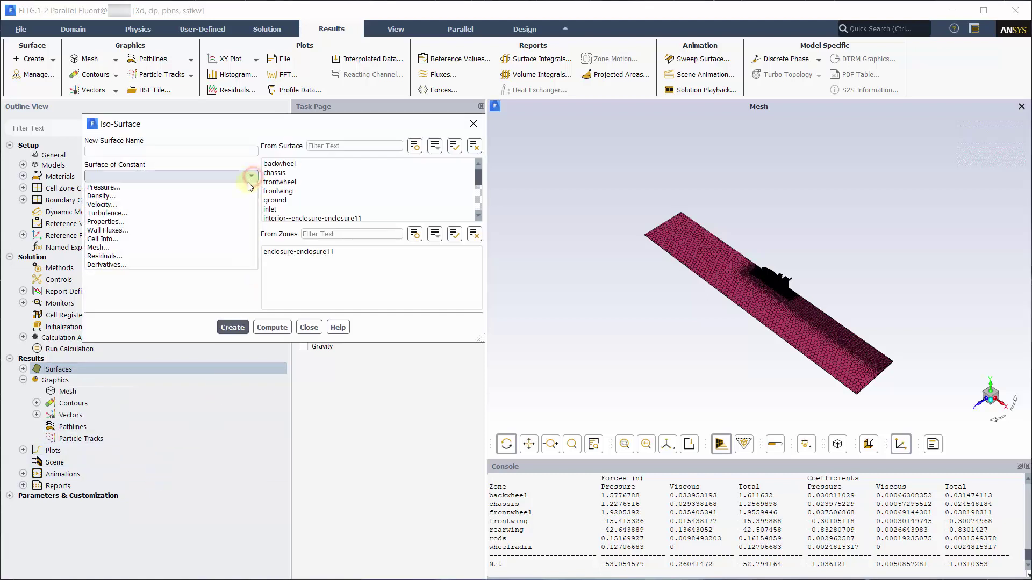
click(232, 204)
click(251, 193)
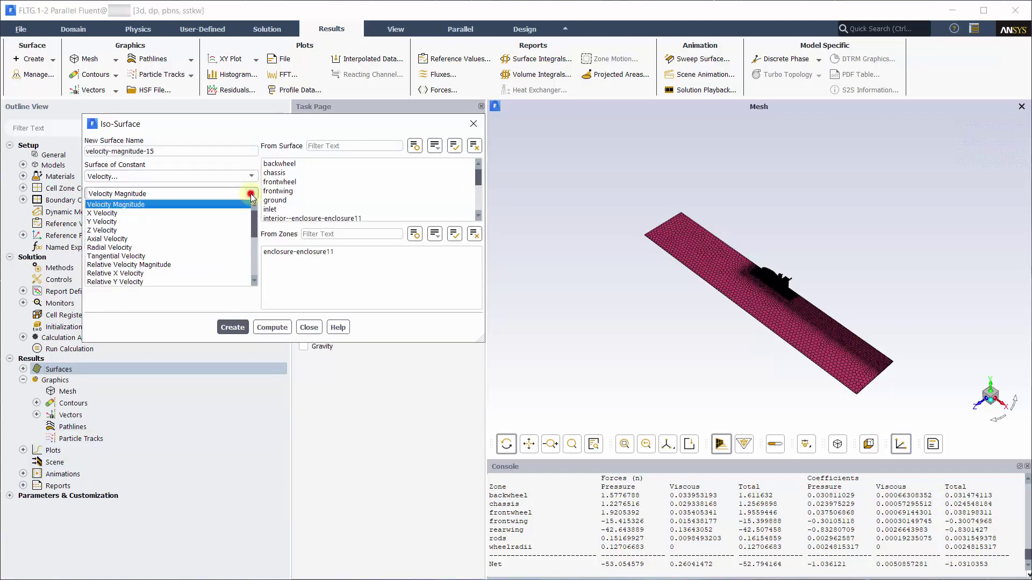
click(236, 213)
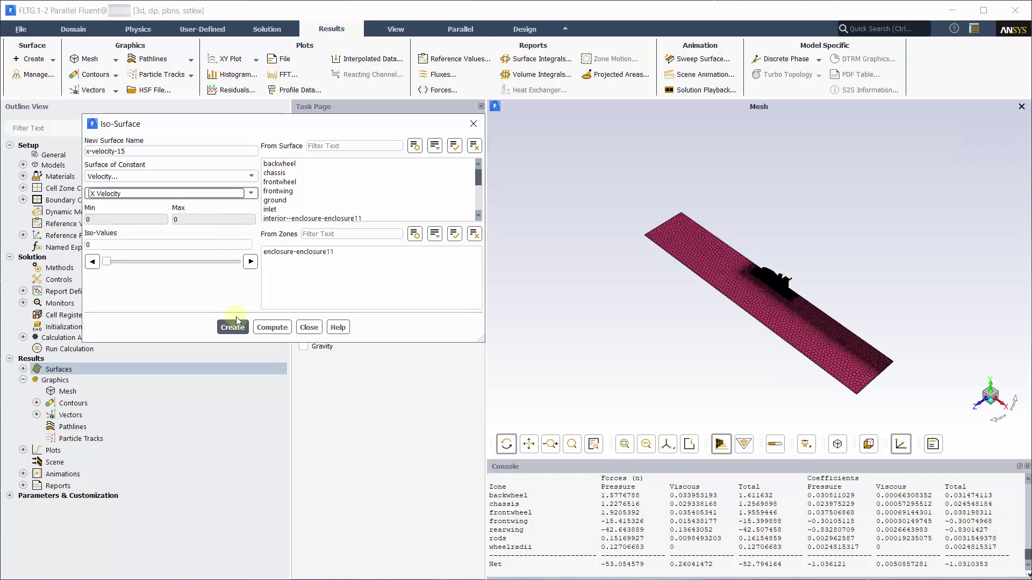
click(262, 332)
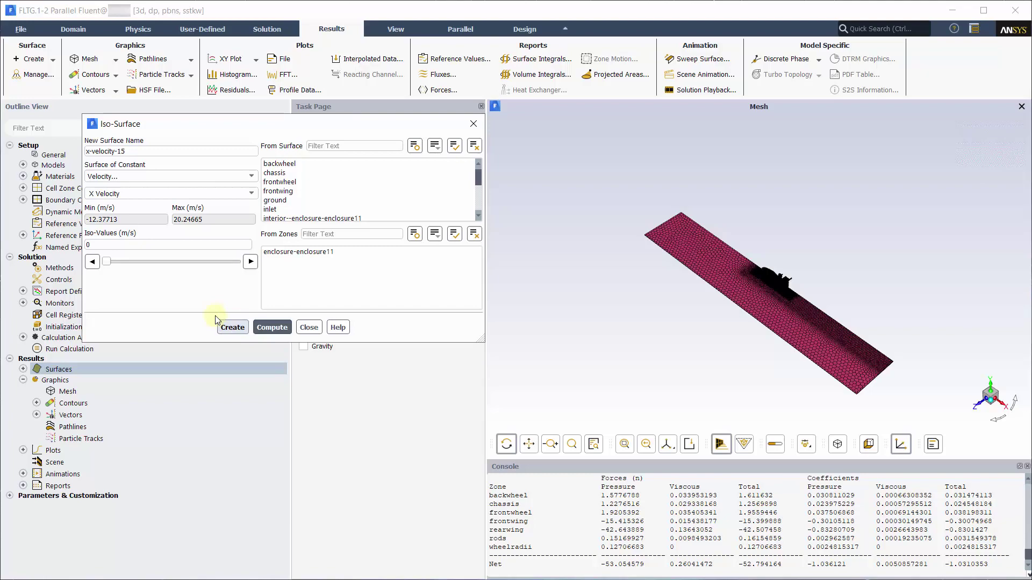
Preview trial iso-values of about -4.68 and 2.30 m/s while orbiting around the car.
drag(104, 267, 139, 267)
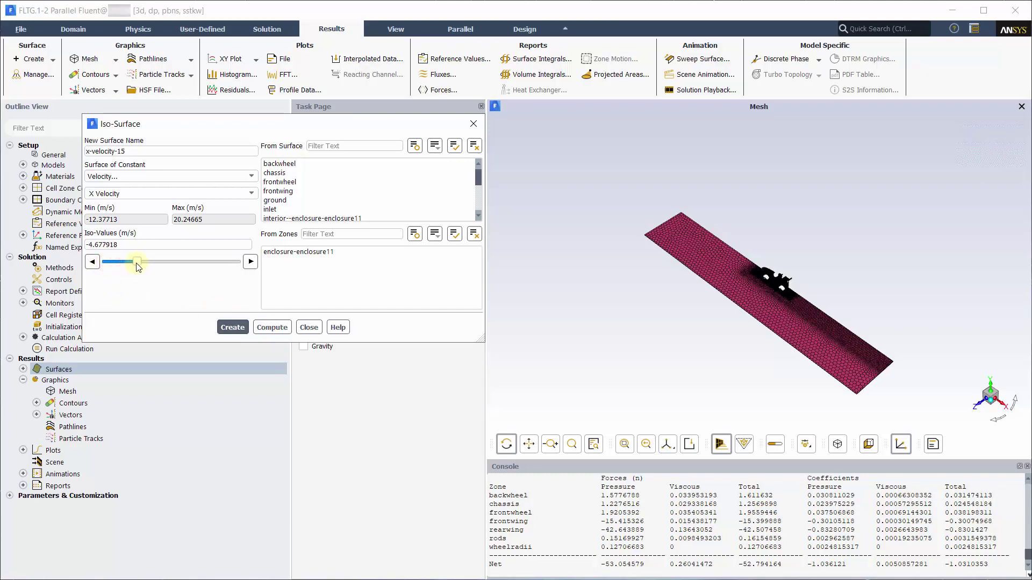
scroll(774, 290, up, 5)
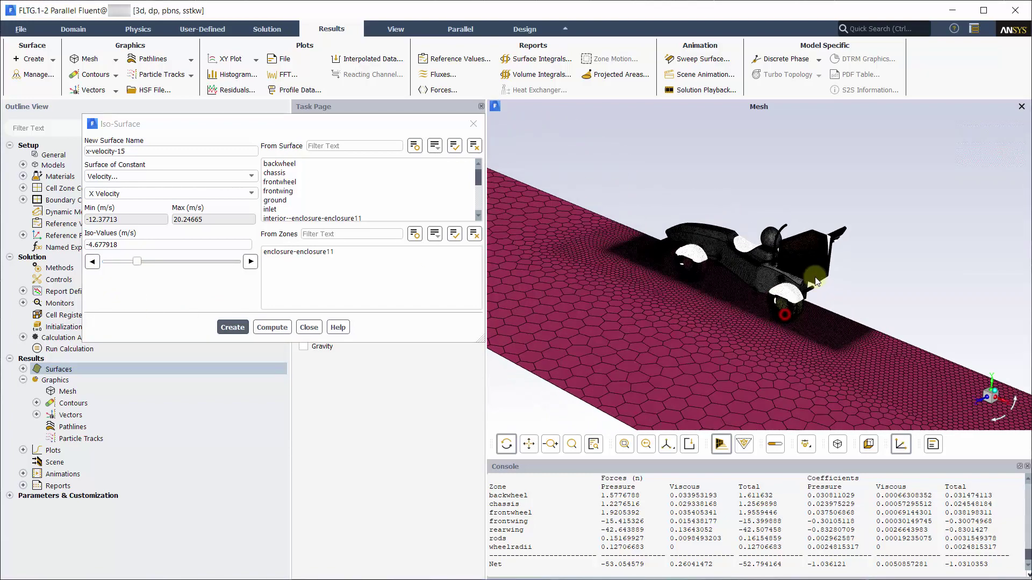
drag(784, 312, 978, 397)
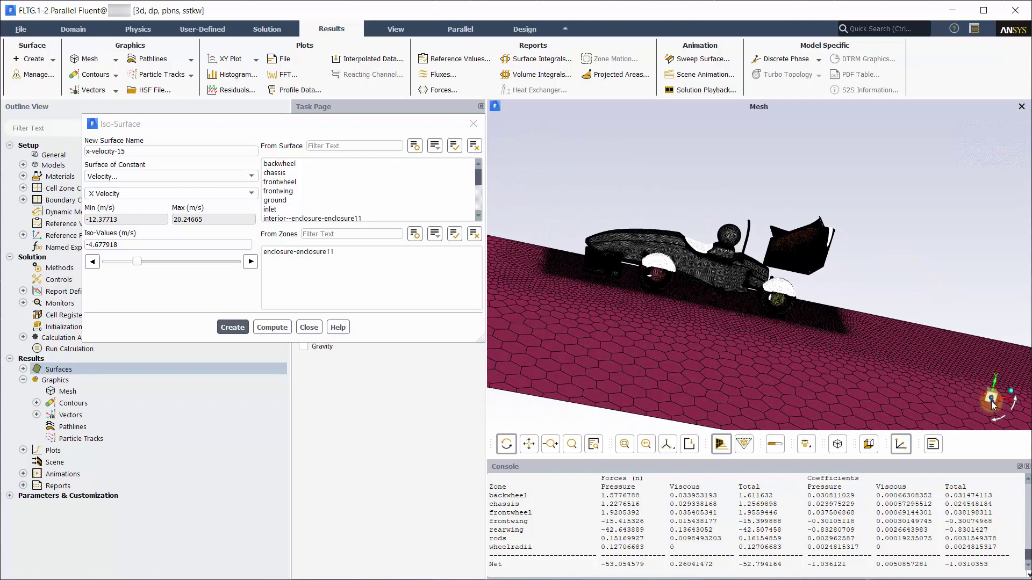
click(992, 402)
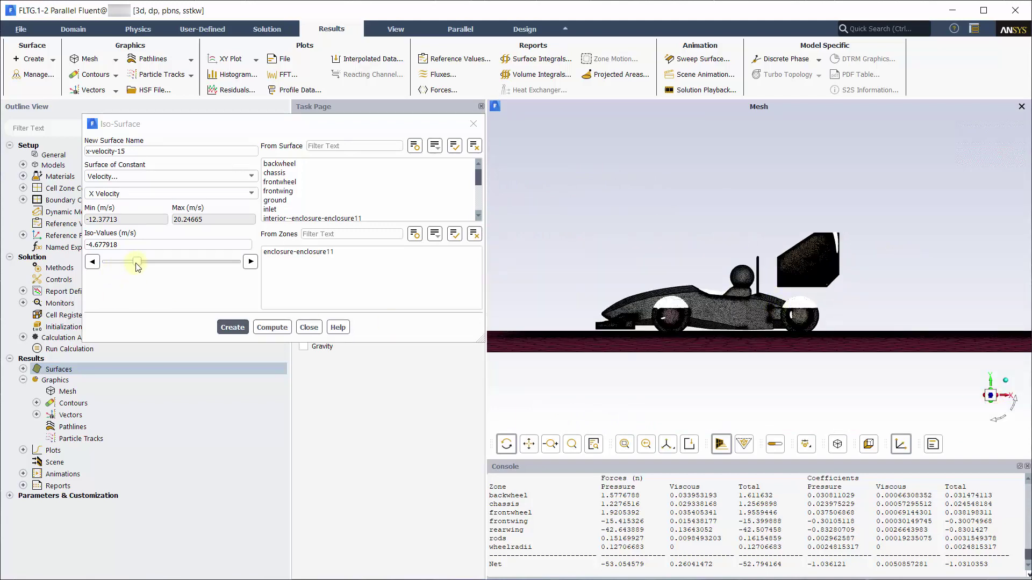
drag(138, 263, 164, 261)
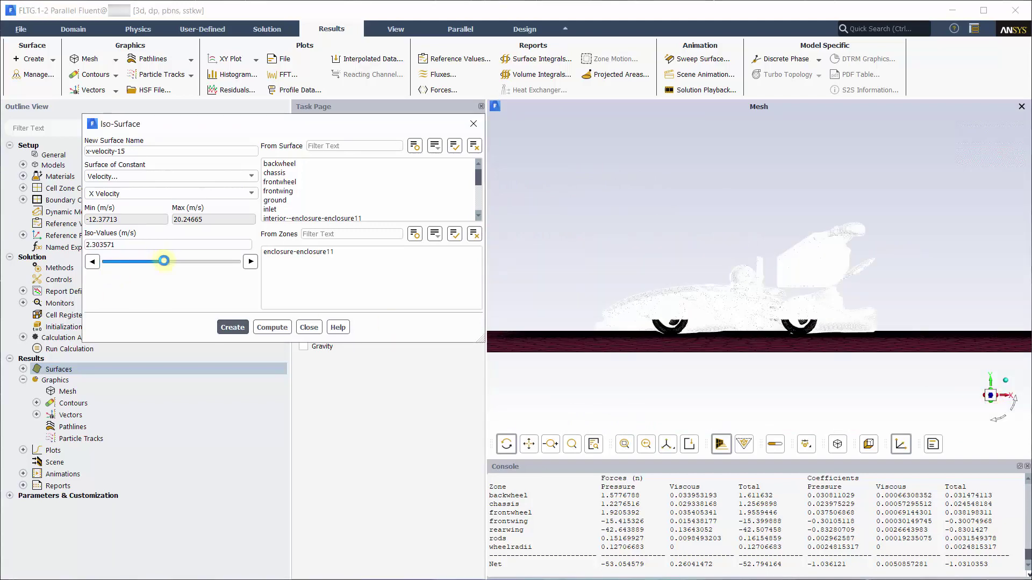
drag(671, 258, 539, 268)
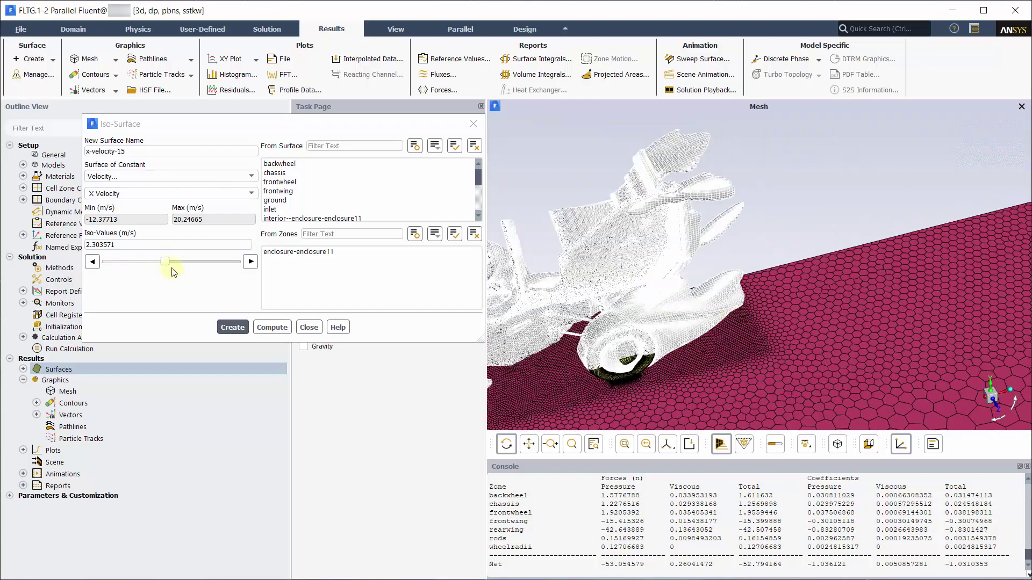
Create the iso-surface x-velocity-15 at an X velocity of -0.1 m/s.
double_click(123, 245)
text(-0.1)
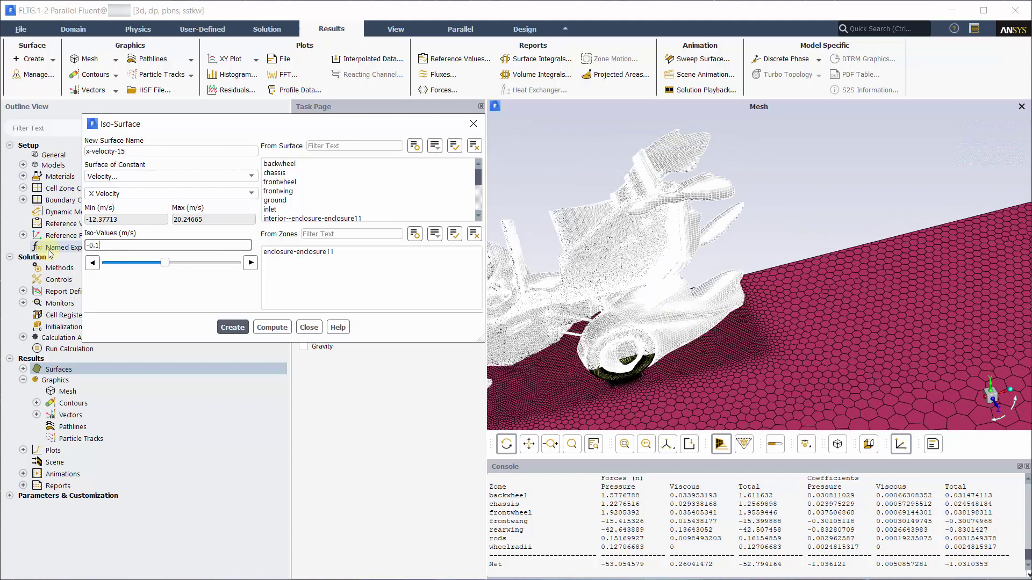
click(232, 327)
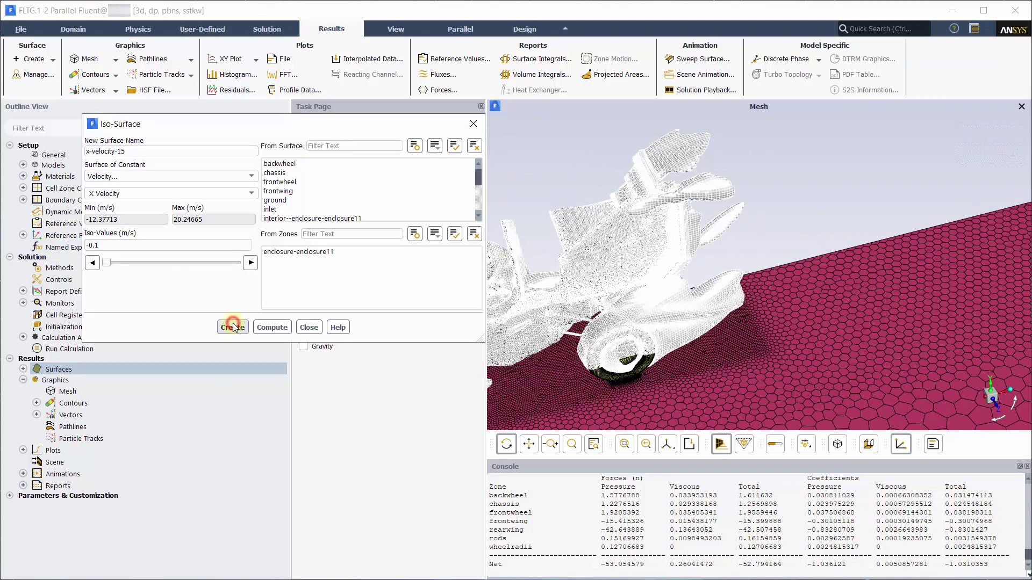
click(310, 328)
Display the mesh of only the x-velocity-15 surface and rotate the view around it.
right_click(81, 395)
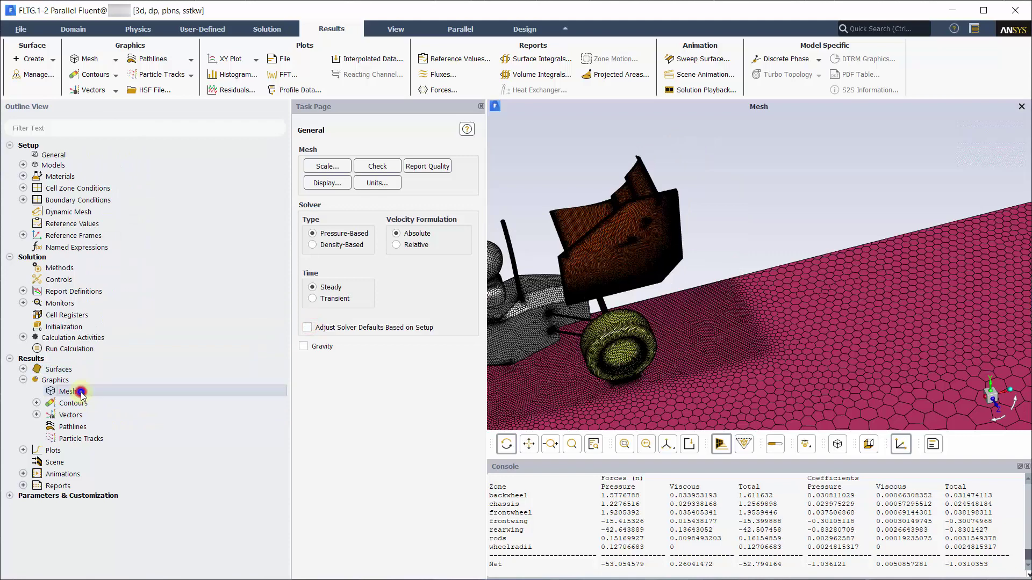
click(102, 402)
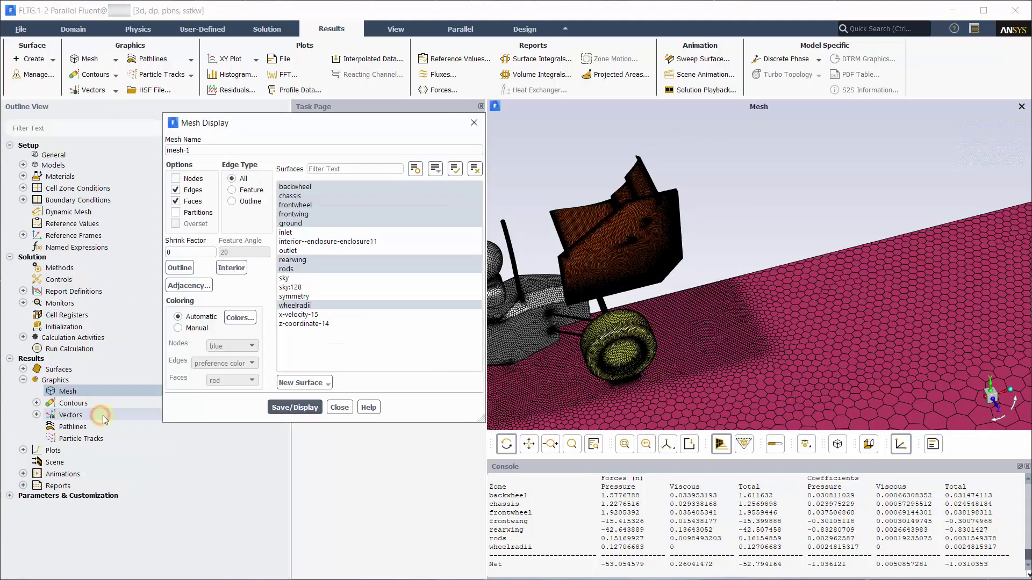
click(474, 169)
click(316, 315)
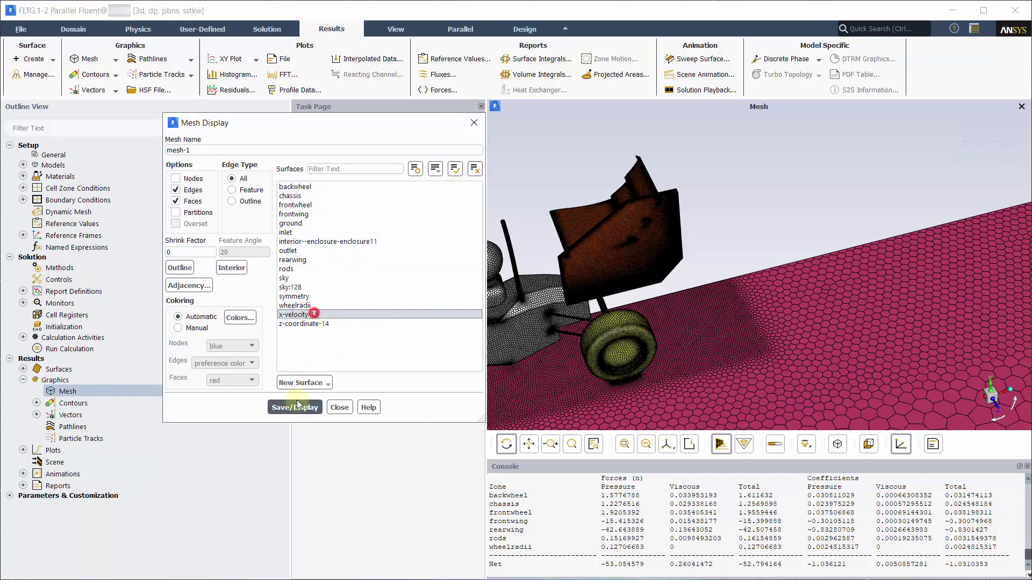
click(295, 407)
scroll(624, 267, up, 5)
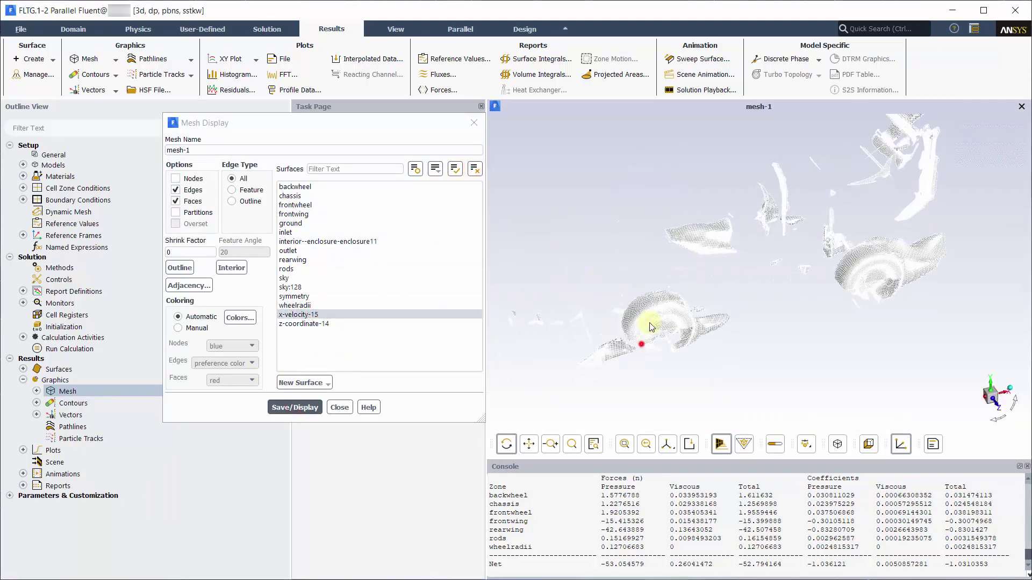
drag(684, 334, 851, 294)
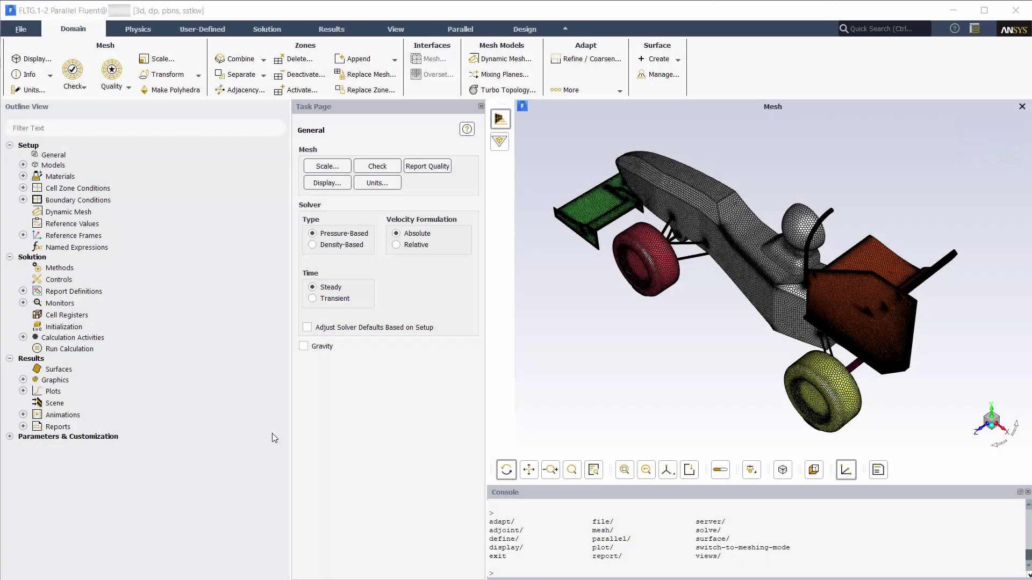
Configure an X-axis sweep surface from -1 to 5 over 100 frames, displayed as contours.
click(23, 415)
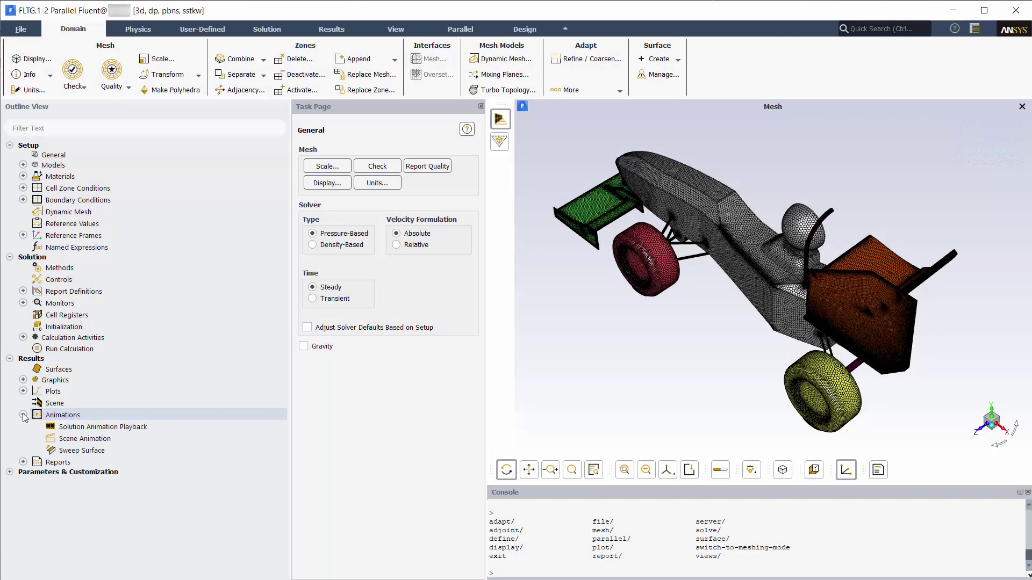
click(75, 453)
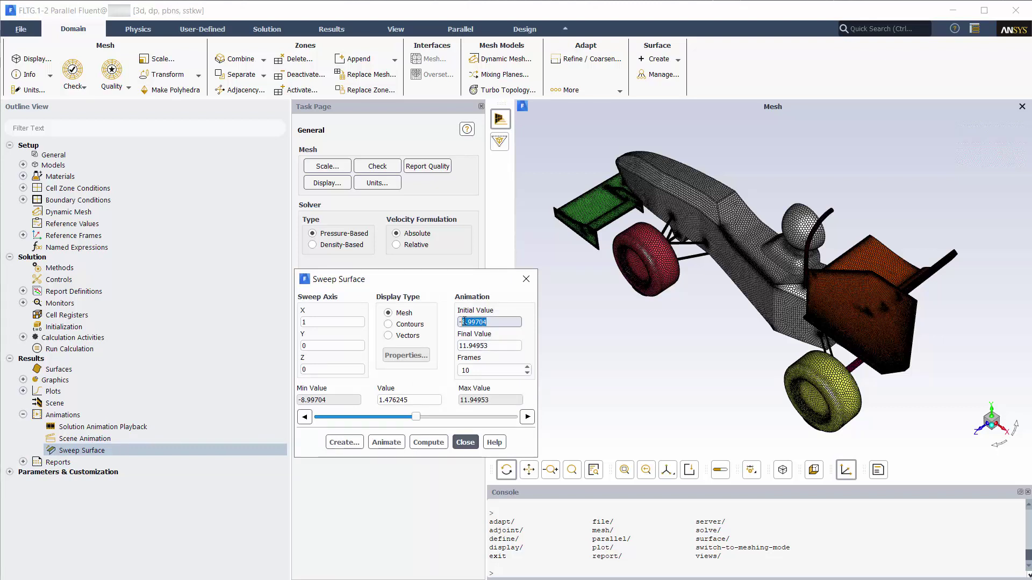
drag(487, 345, 482, 345)
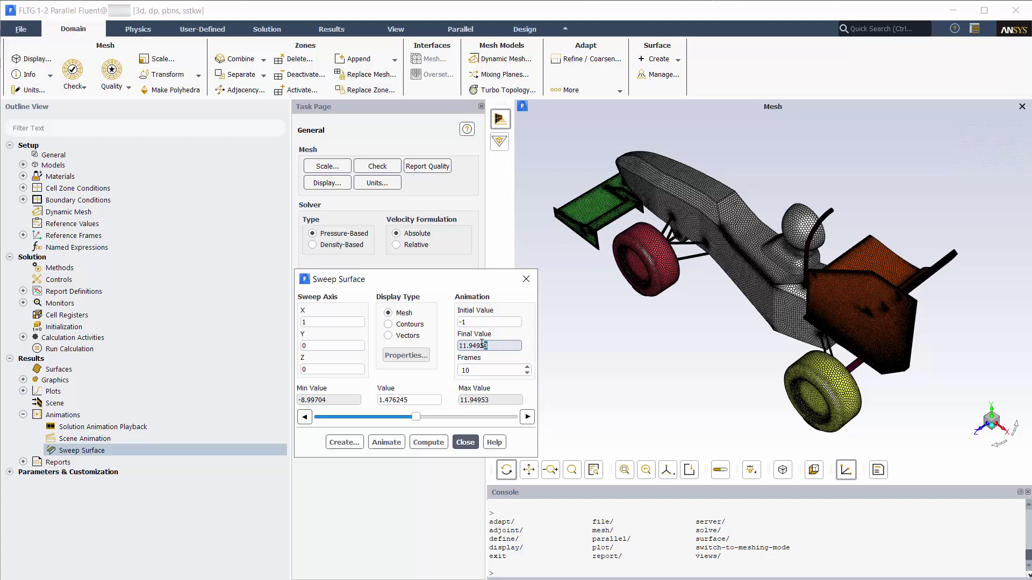
text(5)
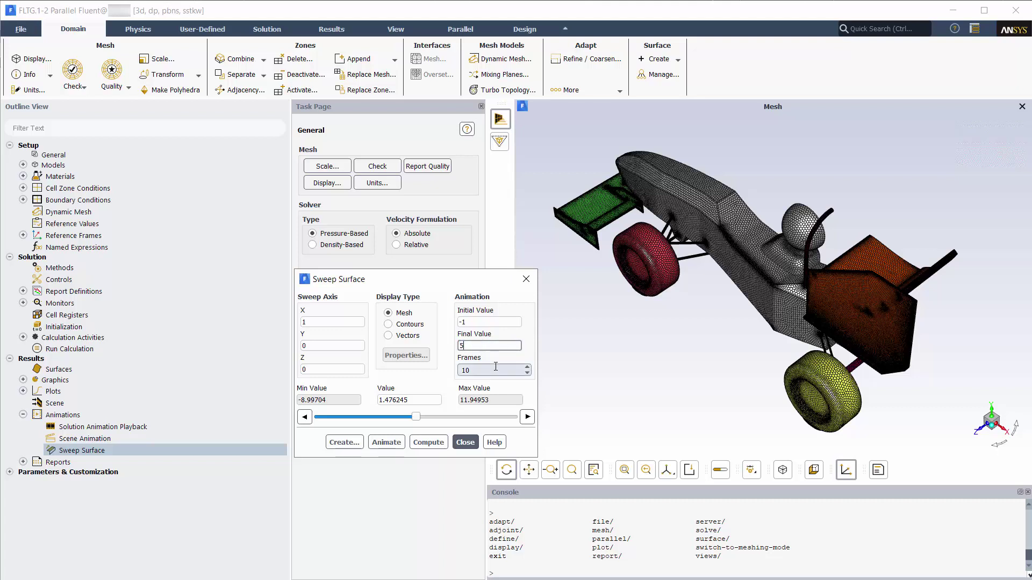
click(491, 369)
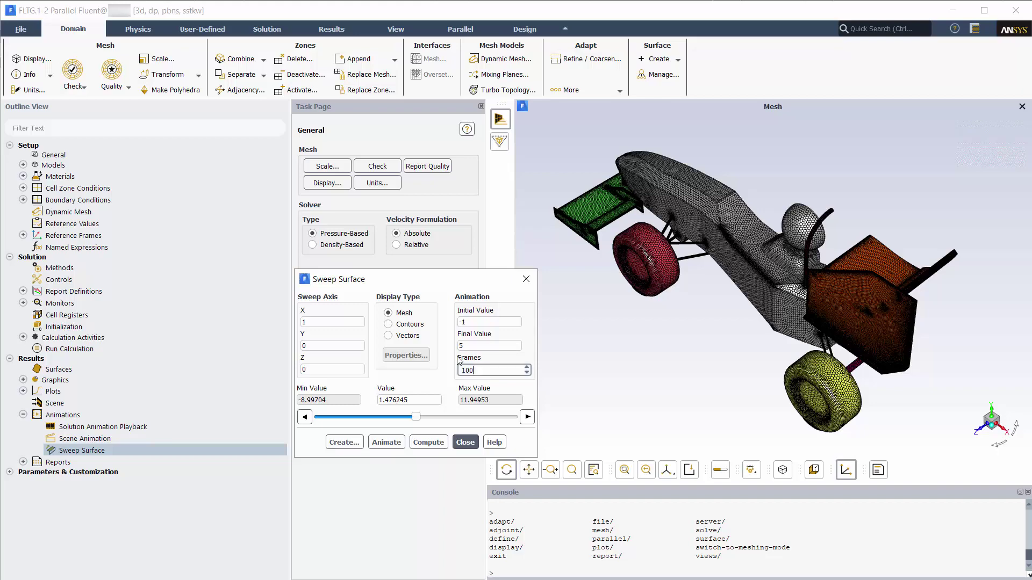
click(388, 324)
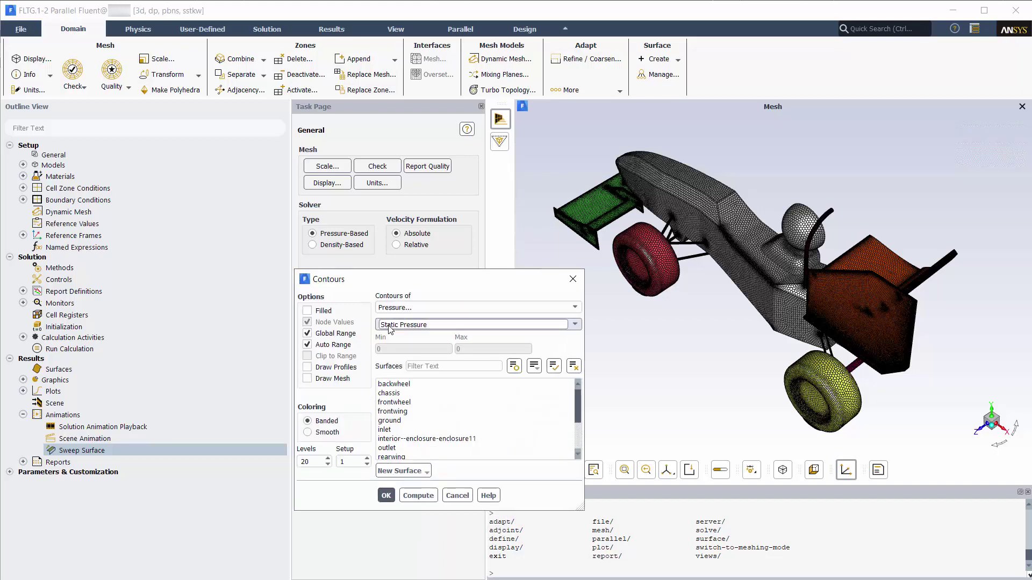
Contour Total Pressure on the symmetry plane over a fixed -50 to 50 range, node values off.
click(307, 345)
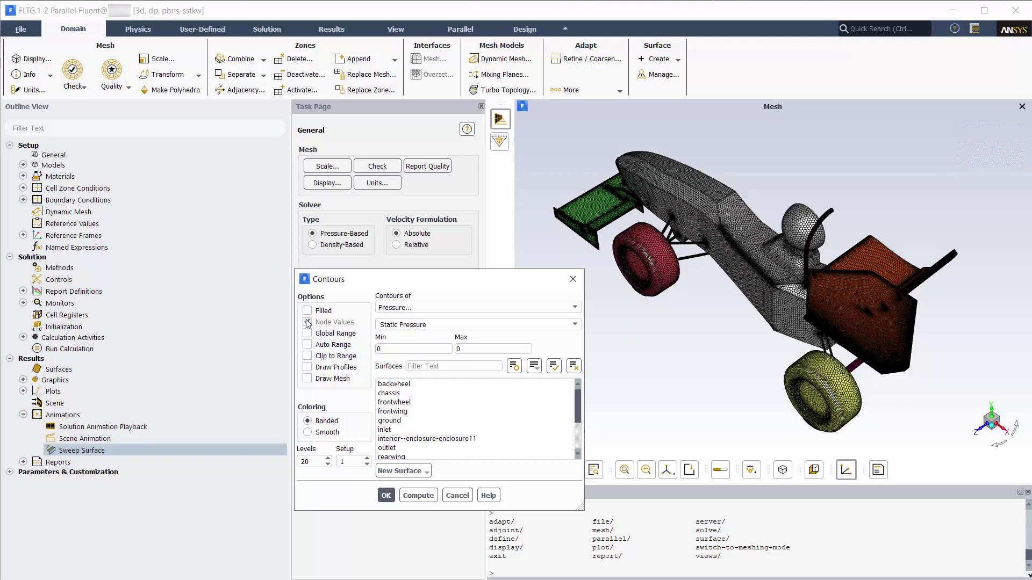
double_click(385, 348)
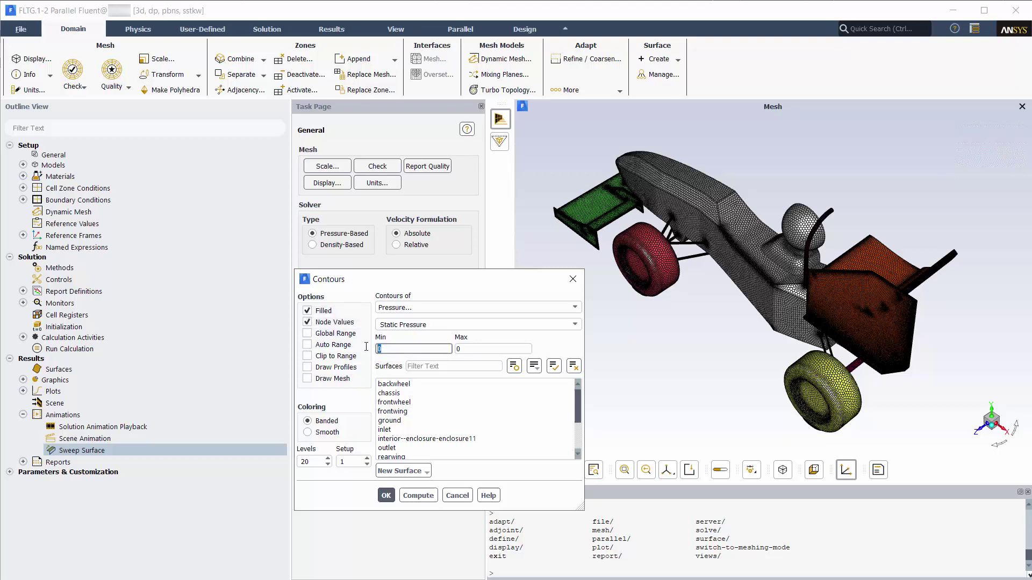
text(-50)
key(Tab)
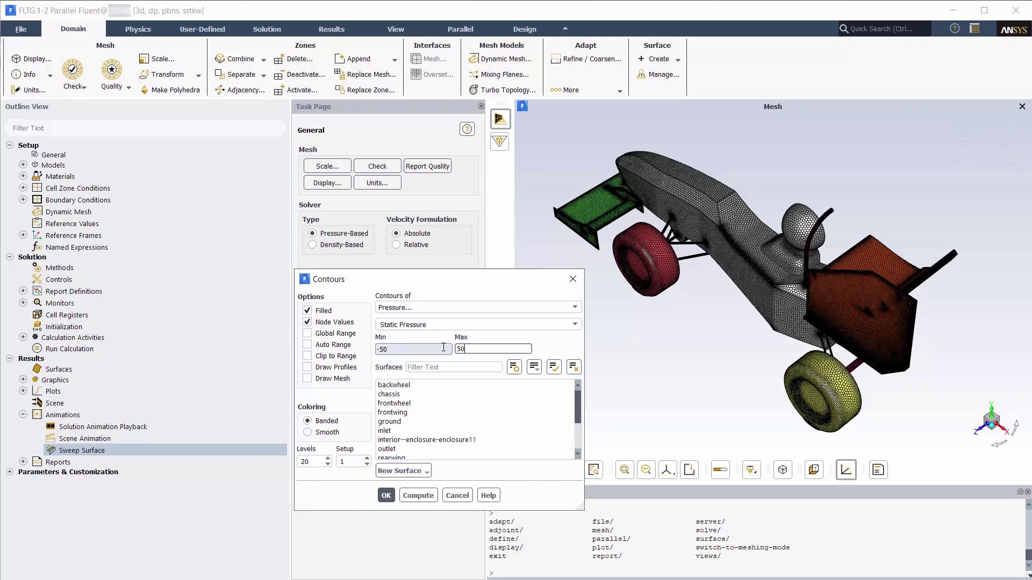
click(307, 322)
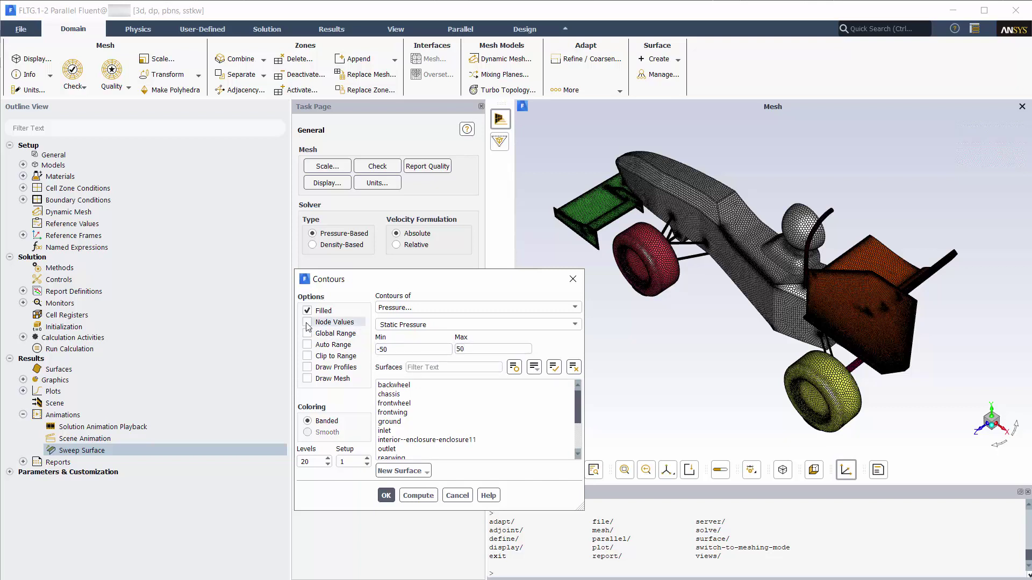
click(574, 325)
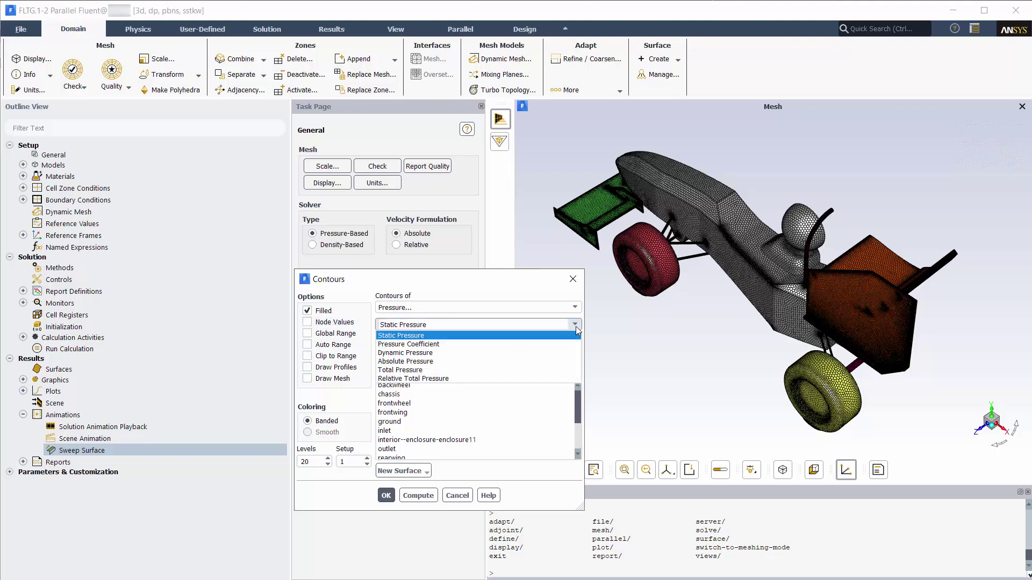
click(527, 371)
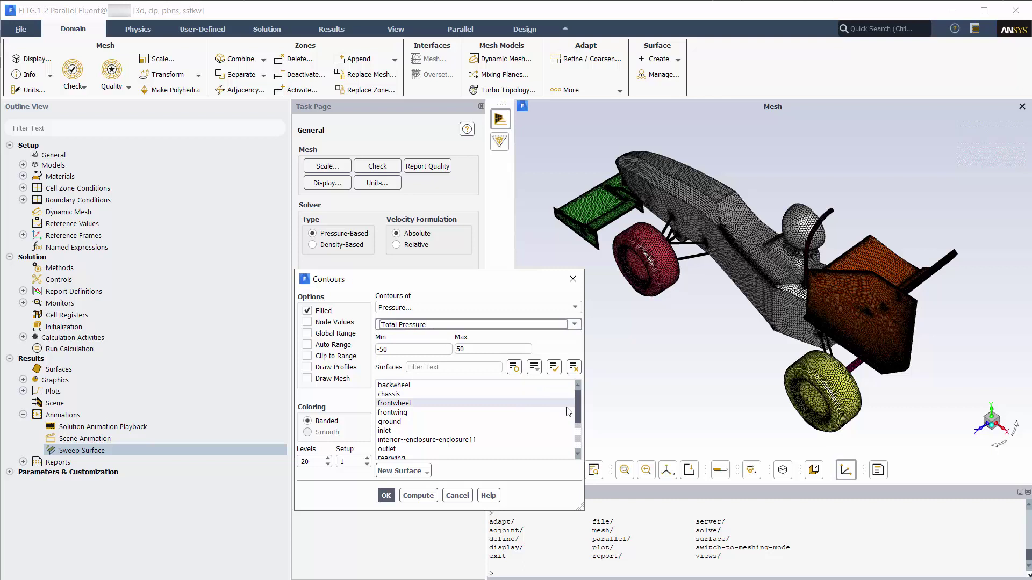
drag(576, 401, 571, 433)
click(402, 441)
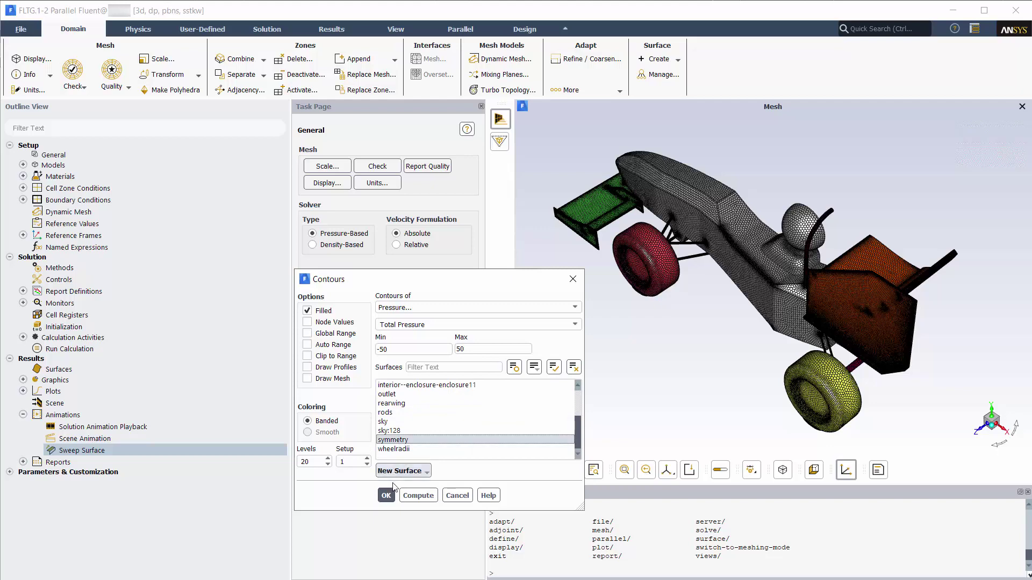
Draw the total-pressure contours and play the 100-frame sweep along X from -1 to 5.
click(385, 496)
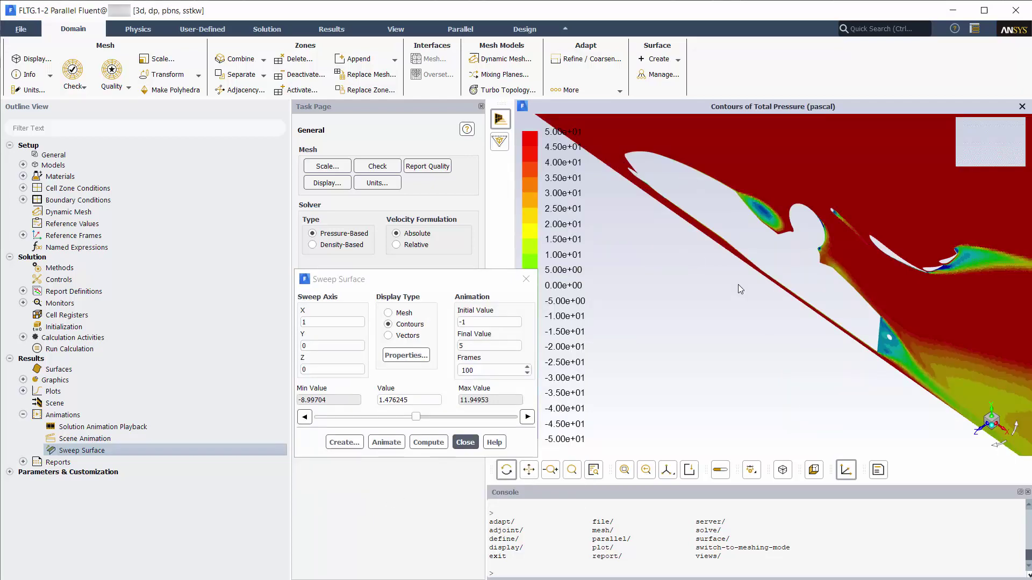
click(992, 428)
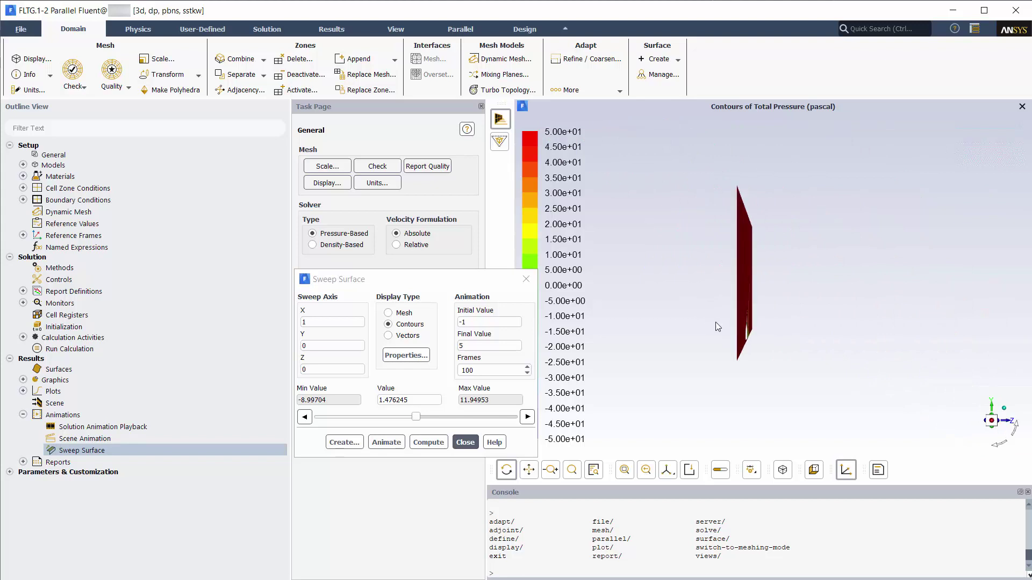
click(392, 444)
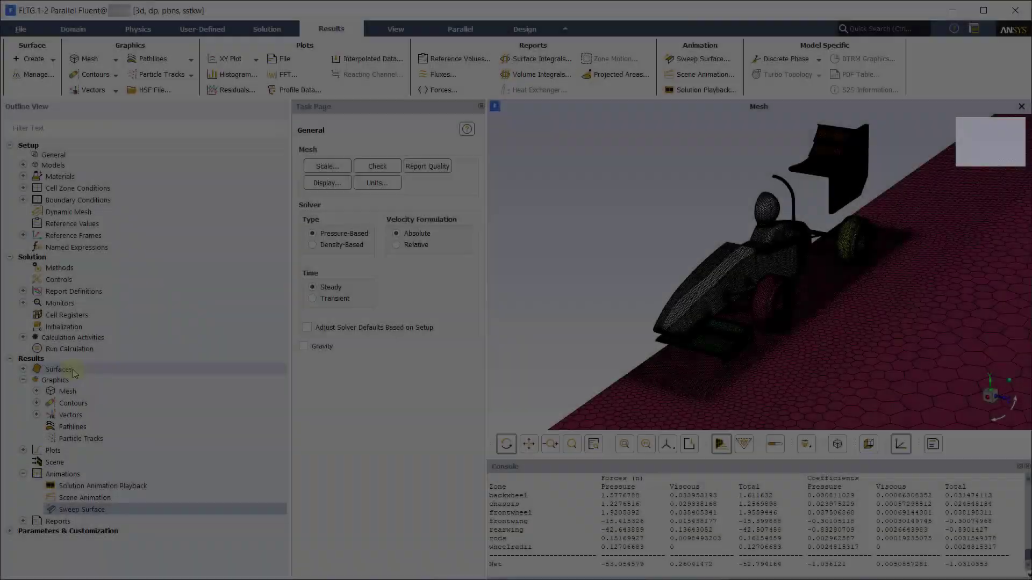
Start a new line surface and pick its two end points on the floor ahead of the car.
right_click(73, 369)
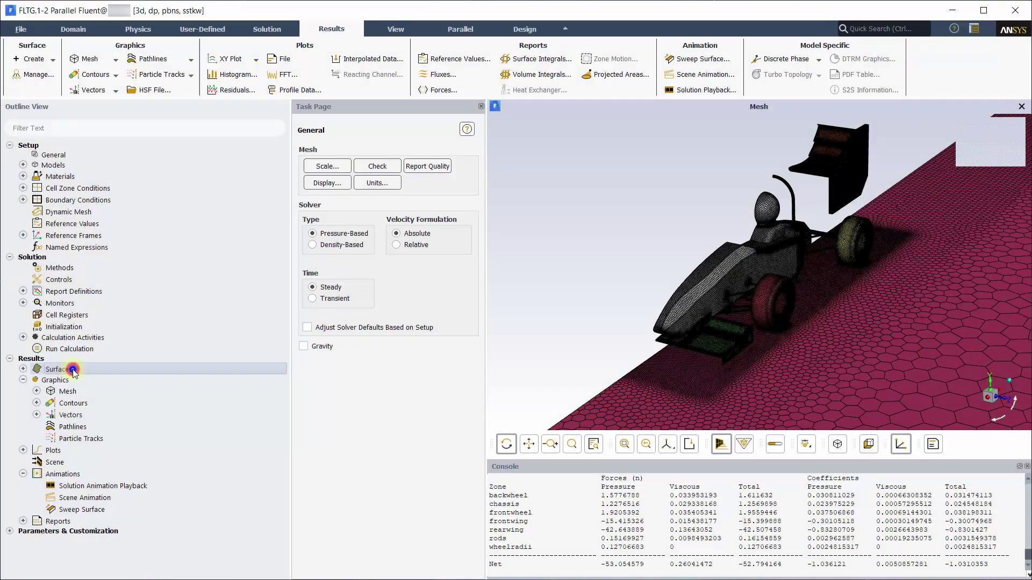
mouse_move(99, 396)
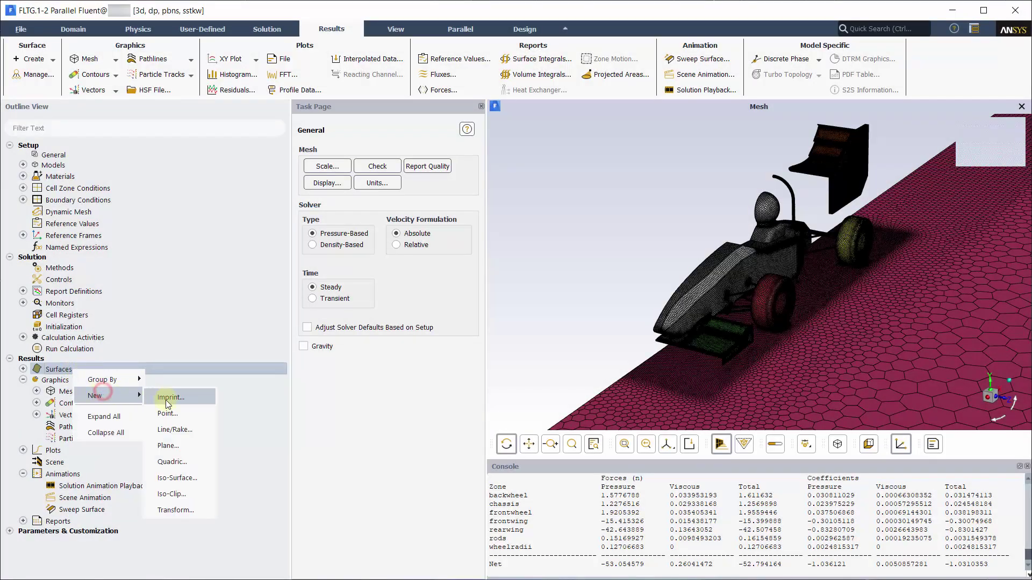
click(172, 431)
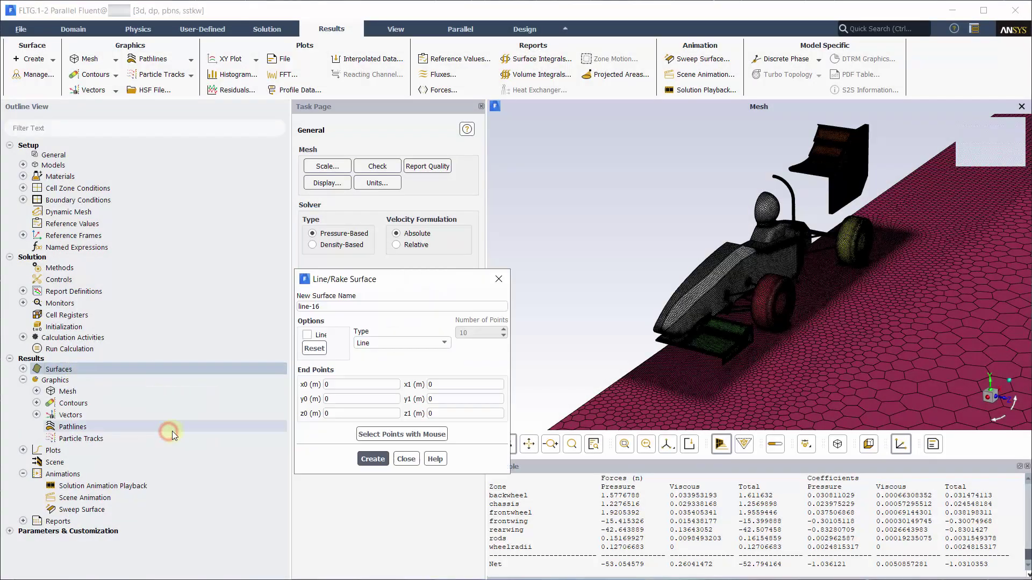
click(371, 435)
drag(407, 279, 408, 183)
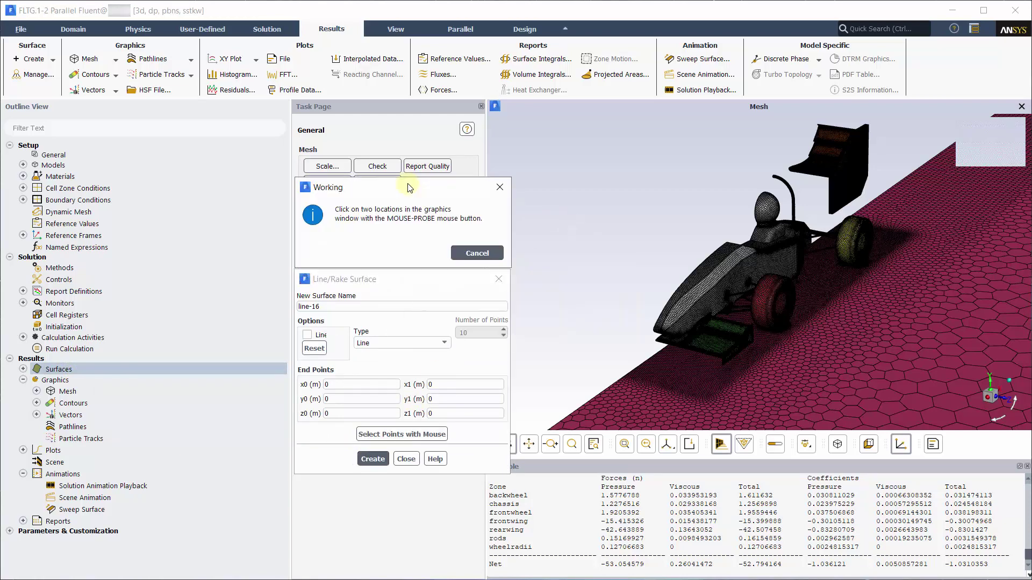
right_click(673, 366)
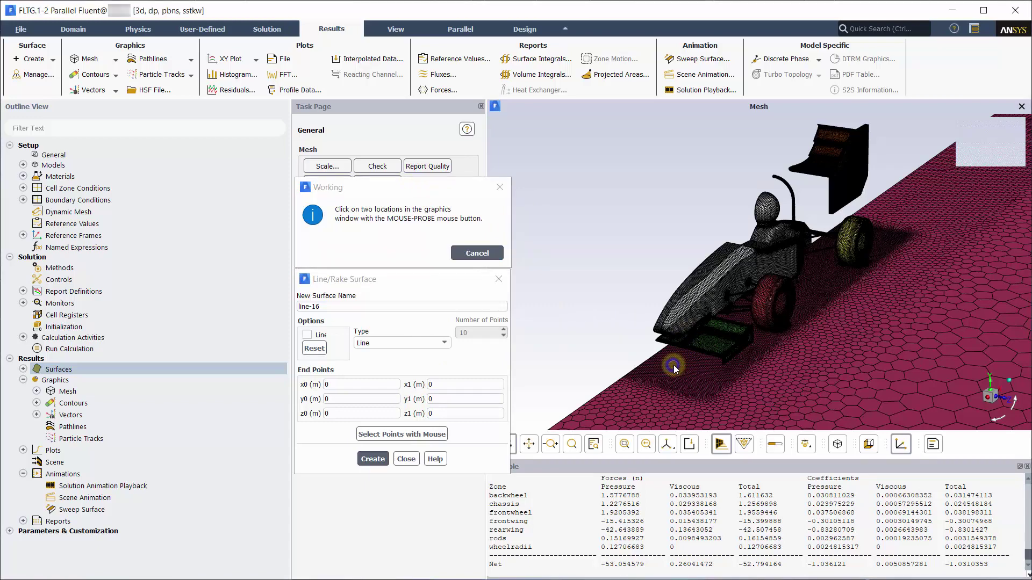
right_click(731, 380)
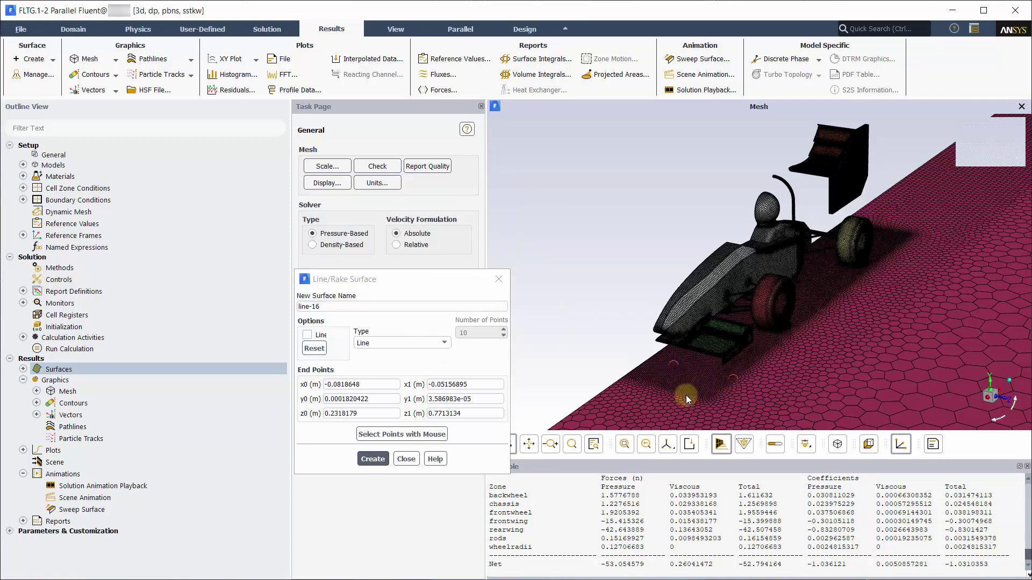
Set both y0 and y1 to 0.2 and create the line surface line-16.
click(387, 397)
drag(387, 397, 323, 408)
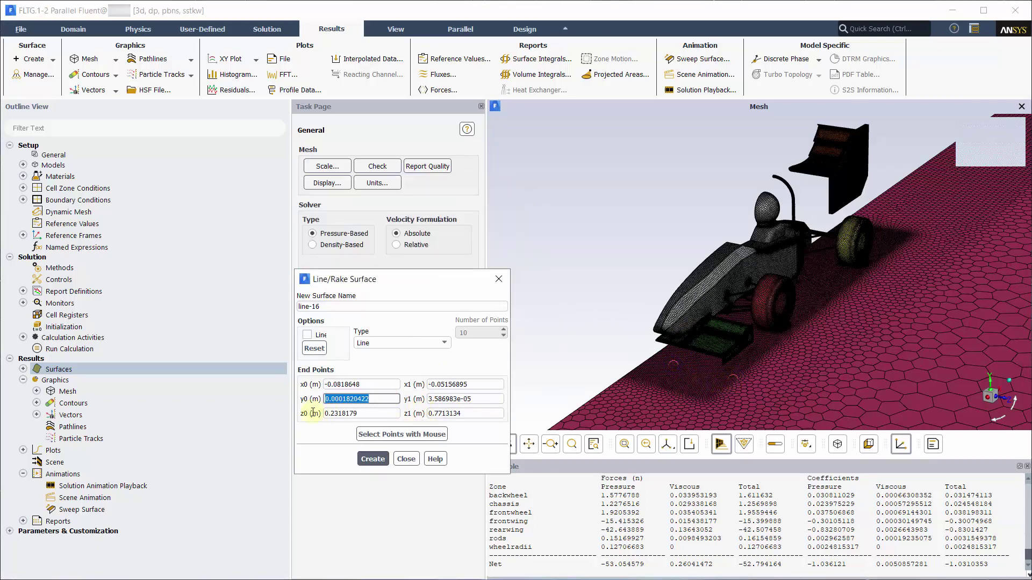
text(0.2)
double_click(480, 398)
text(0)
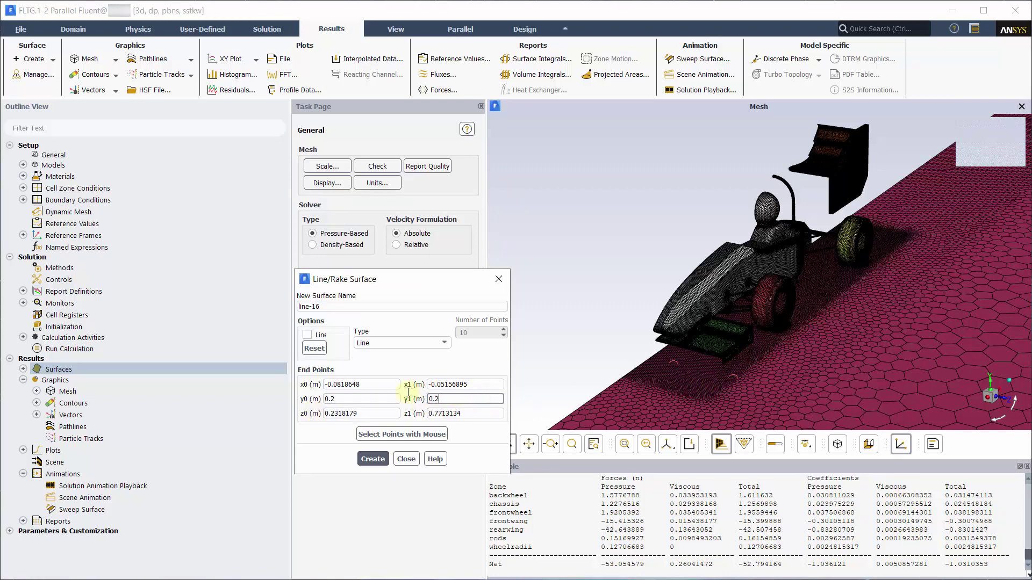
click(375, 459)
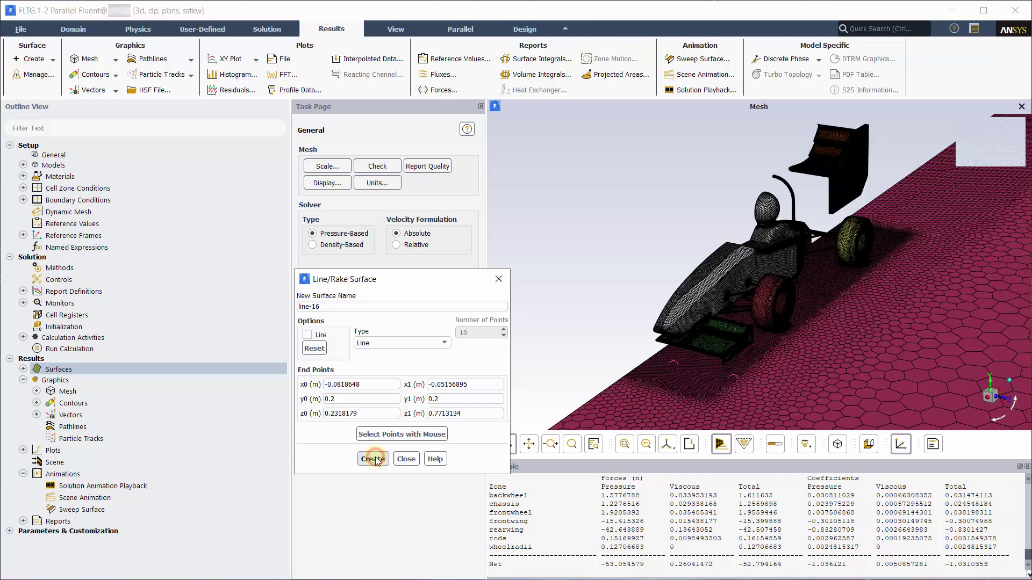
click(406, 459)
Start a new pathline display released from the line-16 surface.
click(79, 427)
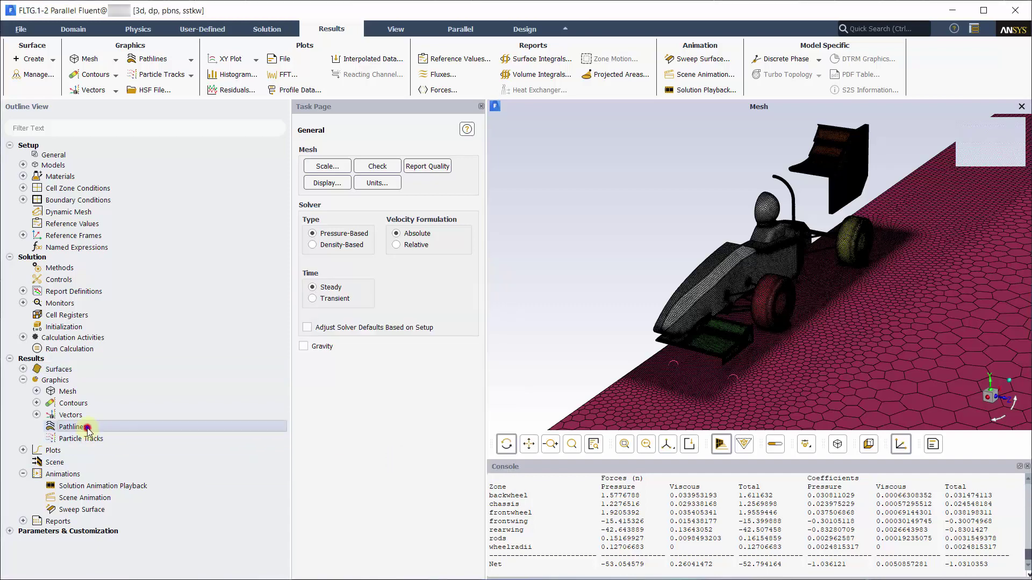
right_click(87, 430)
click(111, 454)
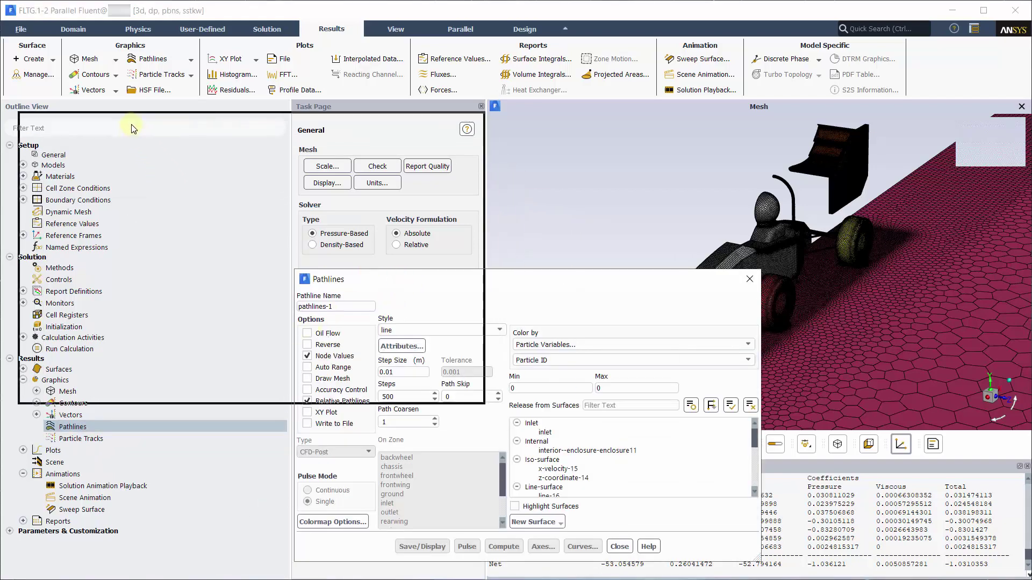
drag(134, 129, 134, 129)
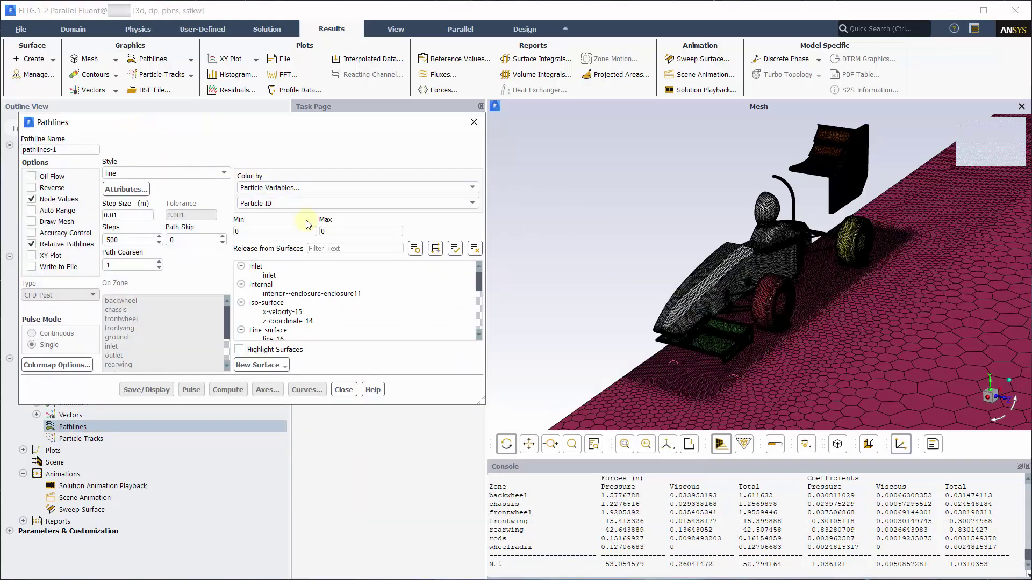
click(479, 335)
click(478, 334)
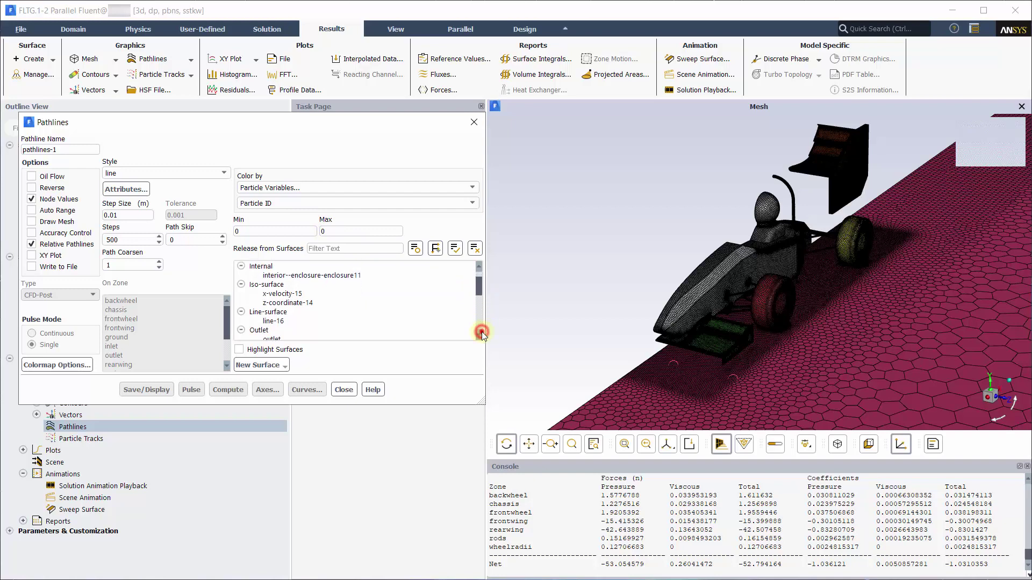
click(479, 334)
click(280, 314)
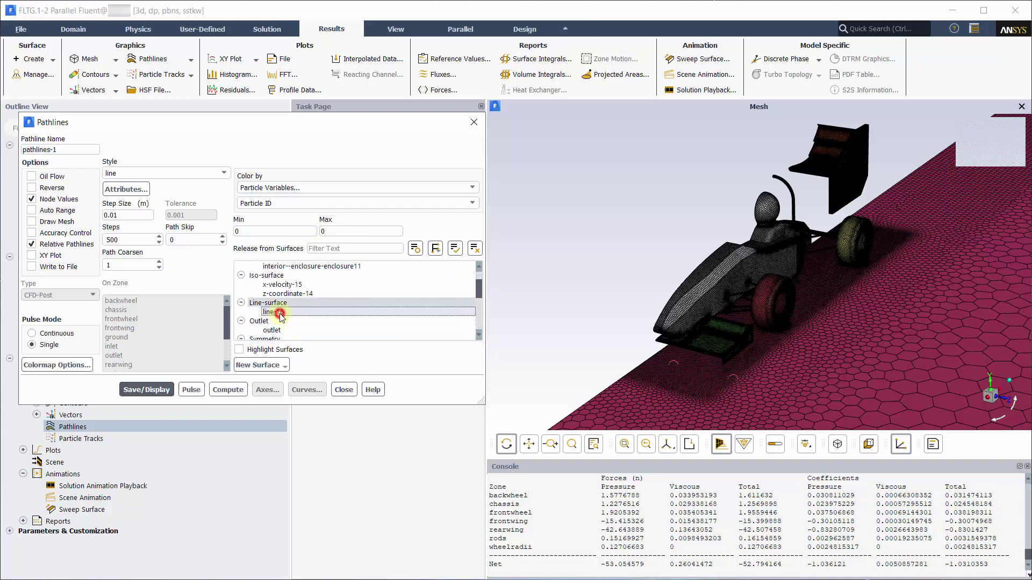
Give the pathlines line width 2 and path skip 1, then display them.
click(124, 190)
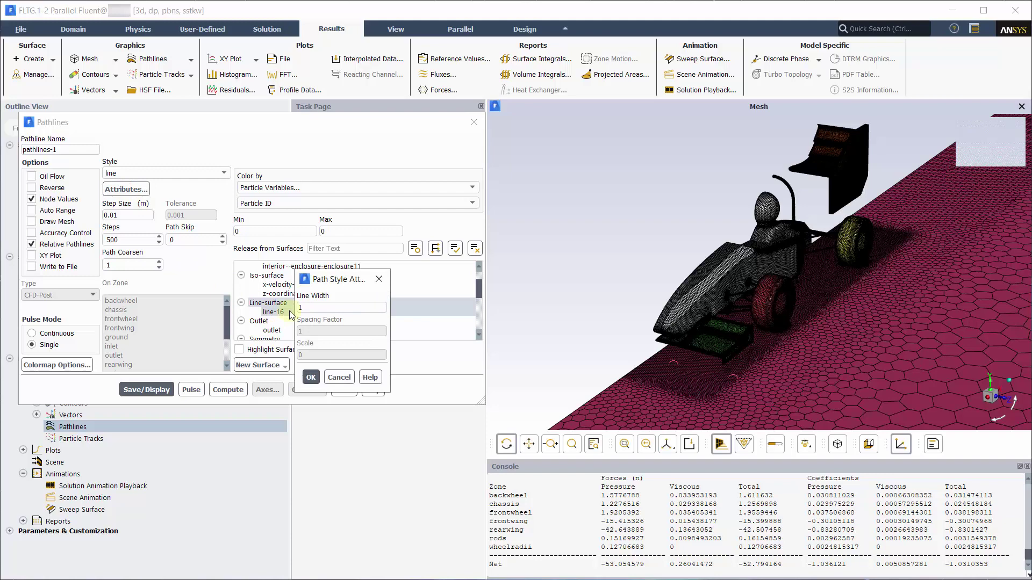
drag(304, 309, 289, 308)
text(2)
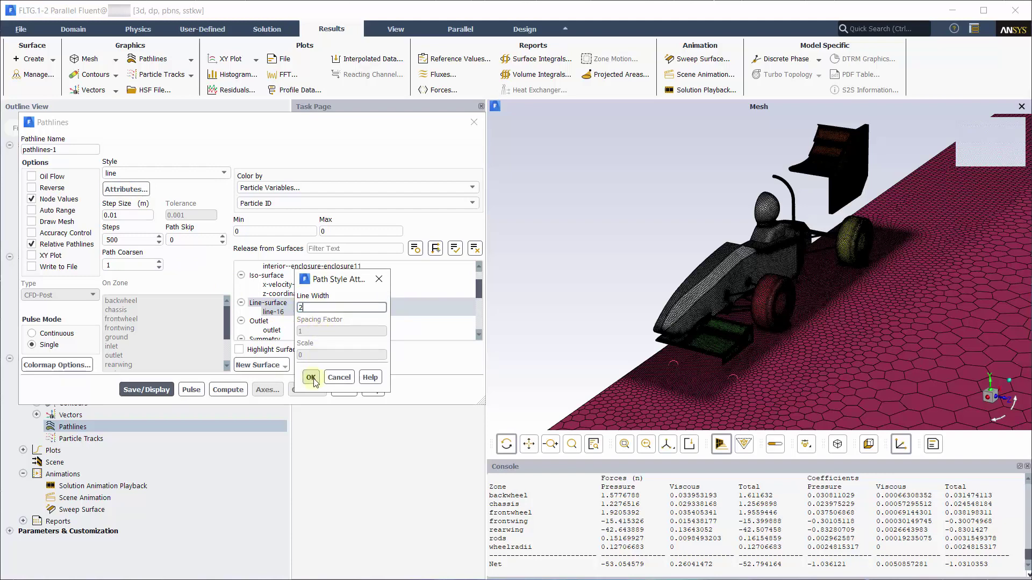
click(311, 378)
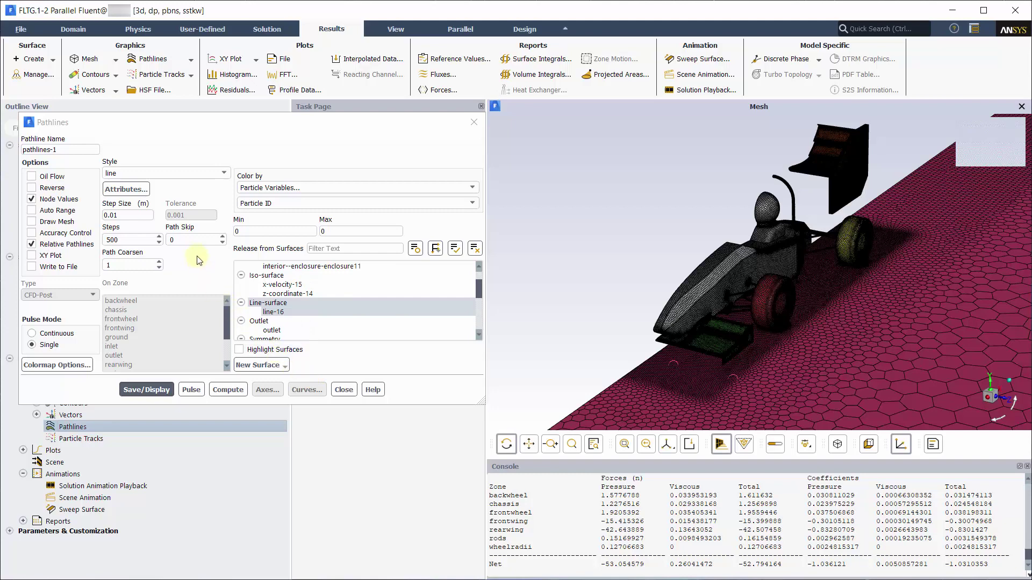
double_click(189, 239)
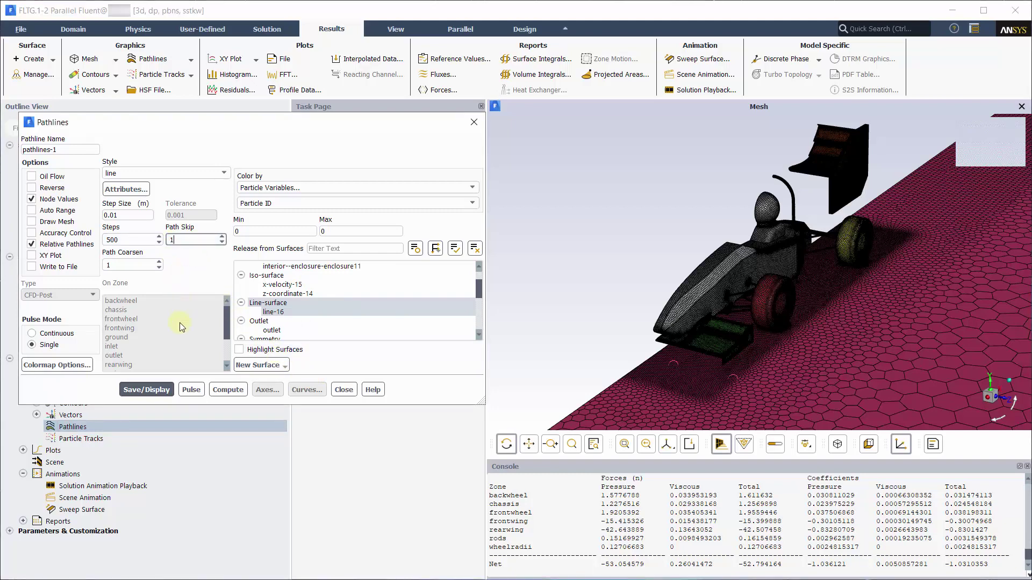
click(146, 391)
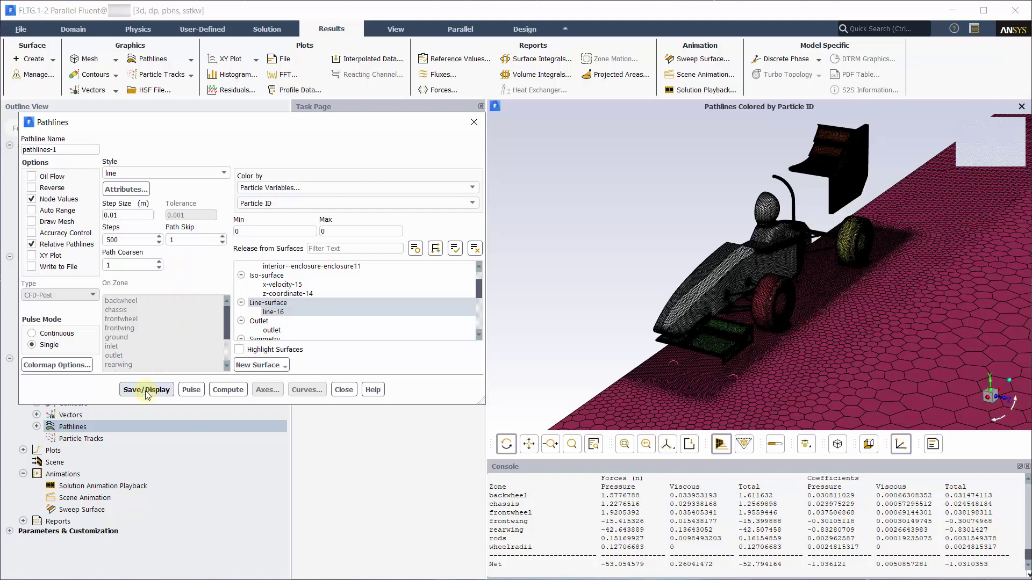
Redraw the pathlines with the car parts as edgeless solid faces, excluding the ground.
click(31, 221)
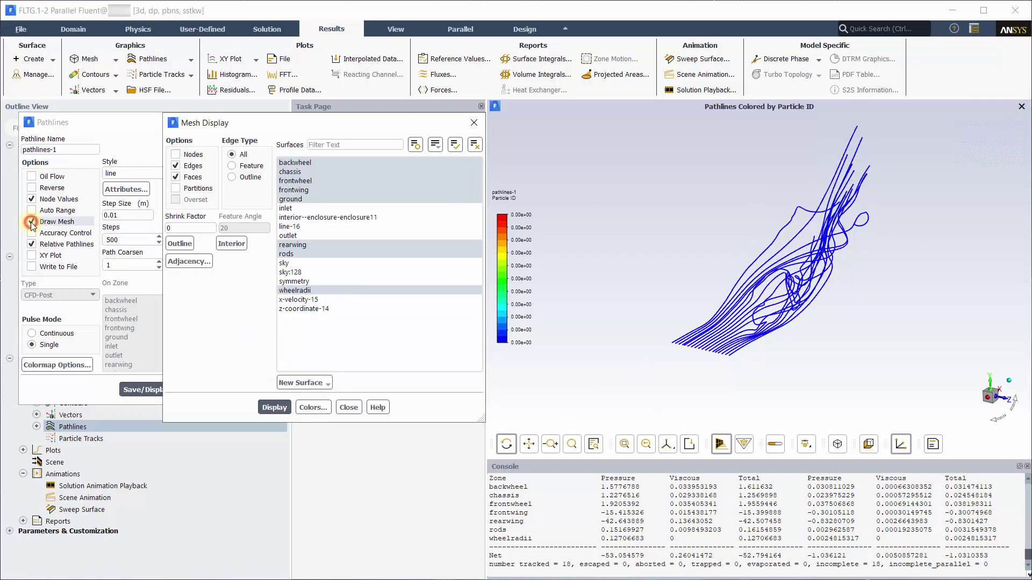
click(178, 166)
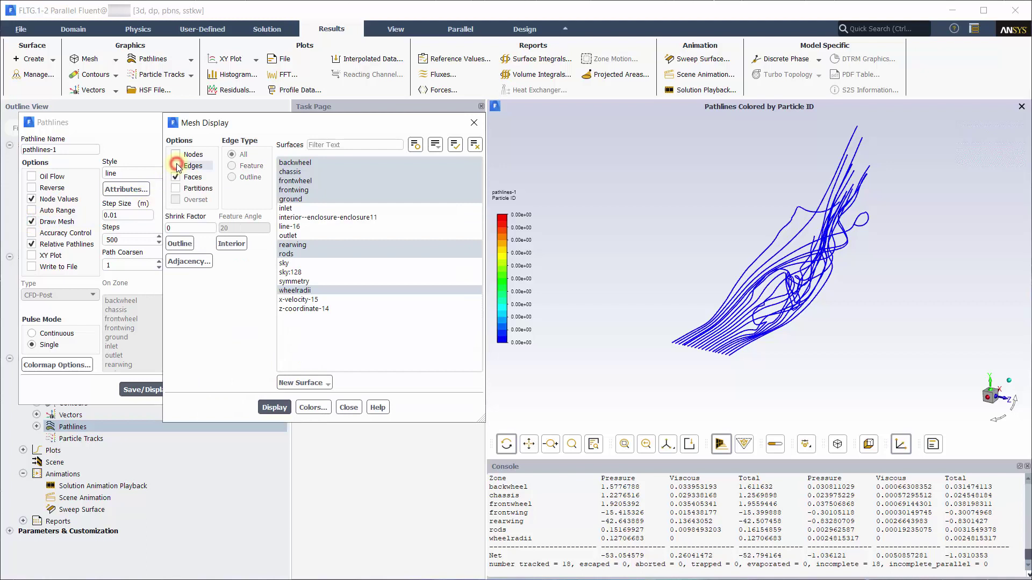
click(311, 199)
click(275, 408)
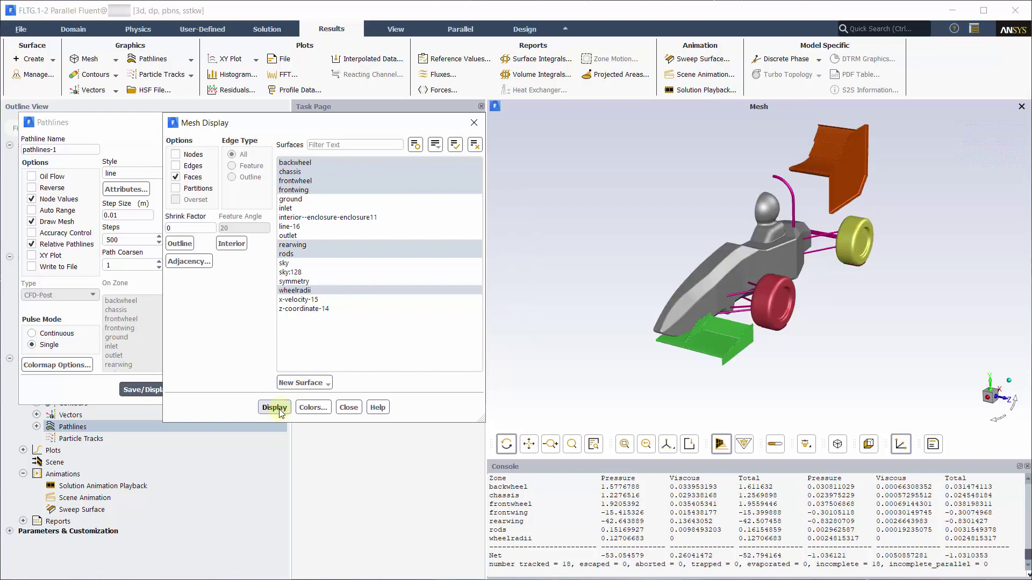
click(348, 408)
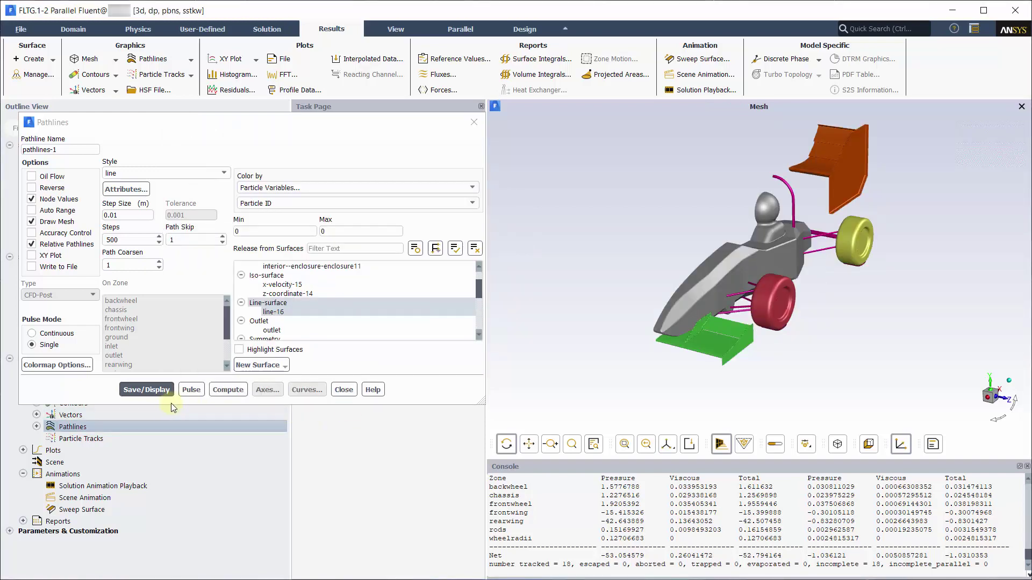
click(144, 393)
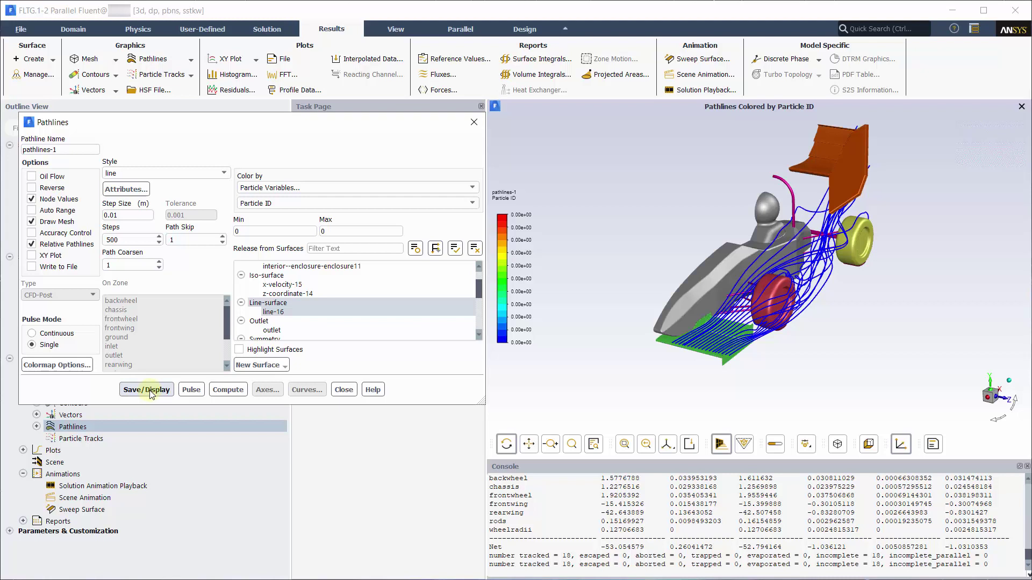
Play the pathline pulse animation, then link a Results system to B4 Solution and open CFD-Post.
click(191, 389)
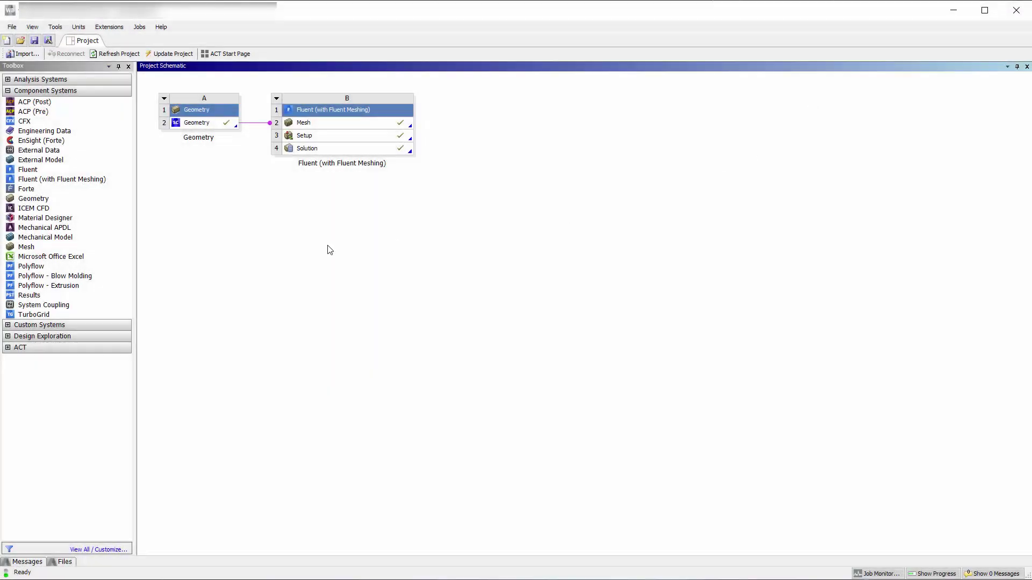
drag(29, 295, 324, 150)
click(481, 122)
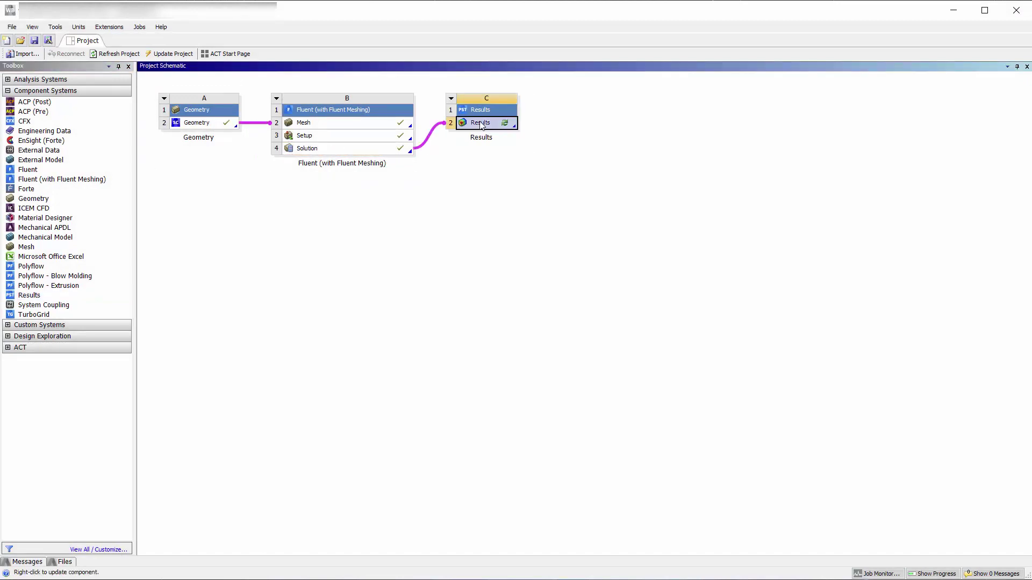
right_click(484, 123)
click(490, 130)
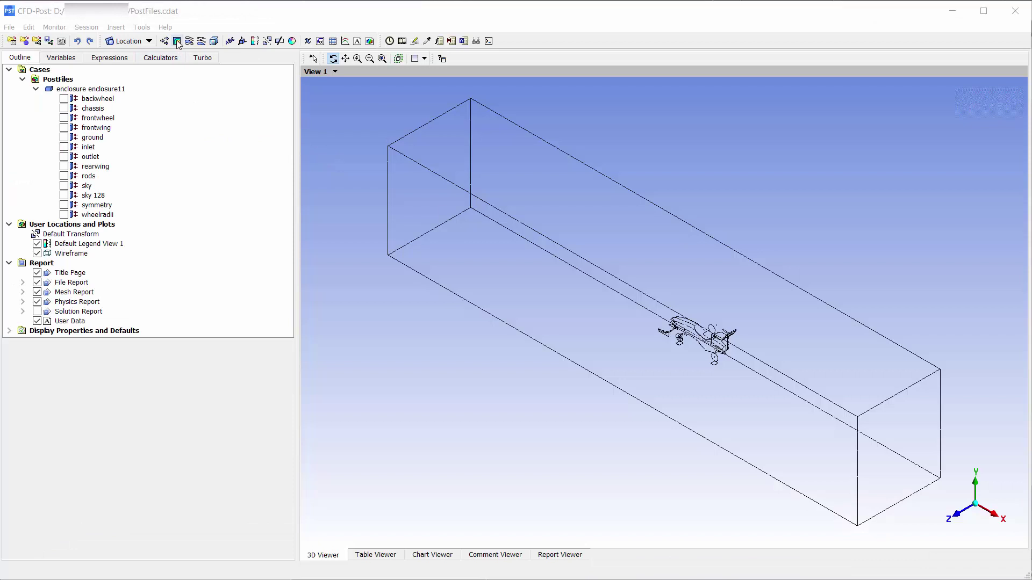
Insert Contour 1: 20-level Pressure on backwheel, chassis, frontwheel, frontwing, rearwing and rods.
click(177, 42)
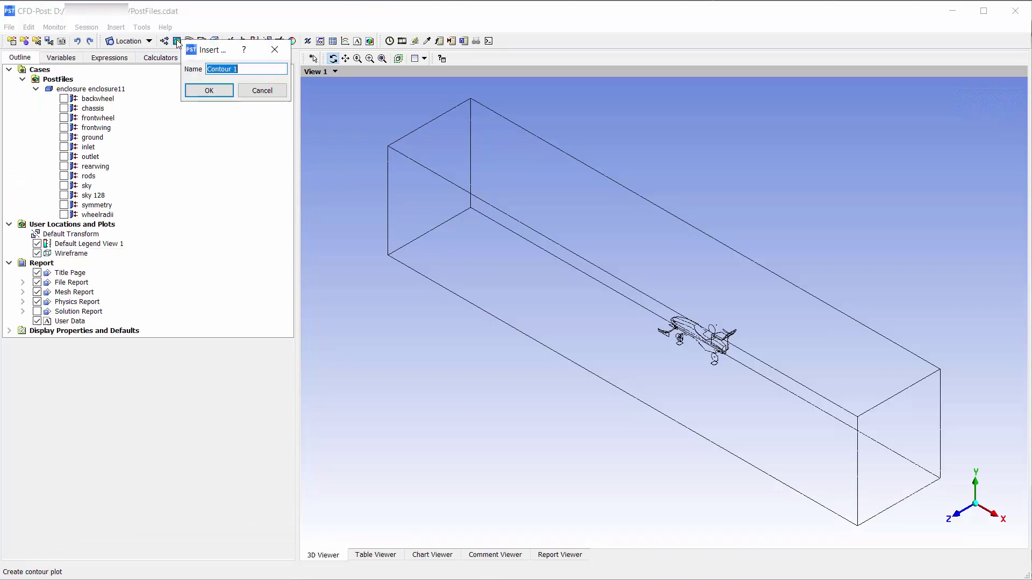
click(198, 90)
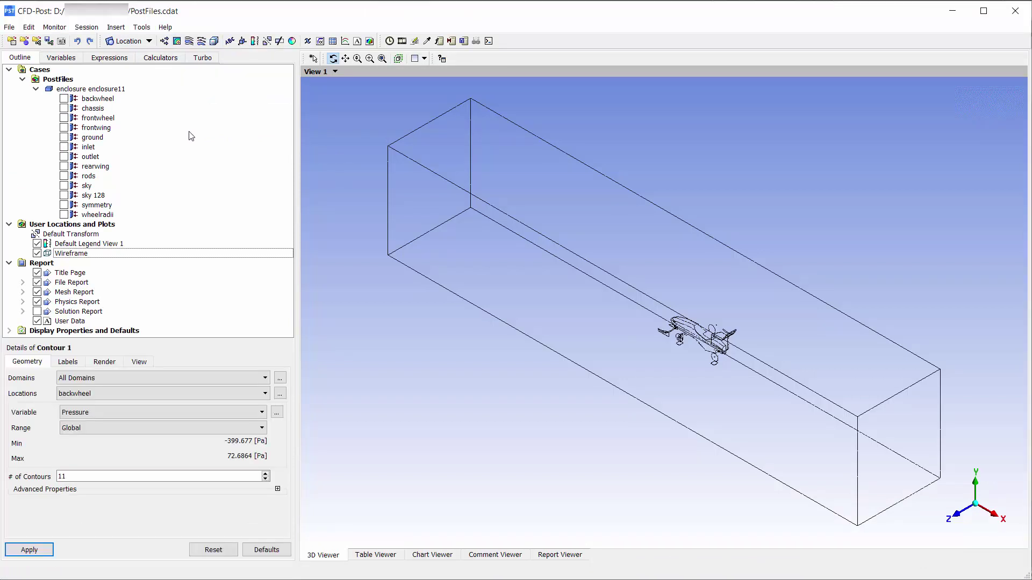
click(279, 393)
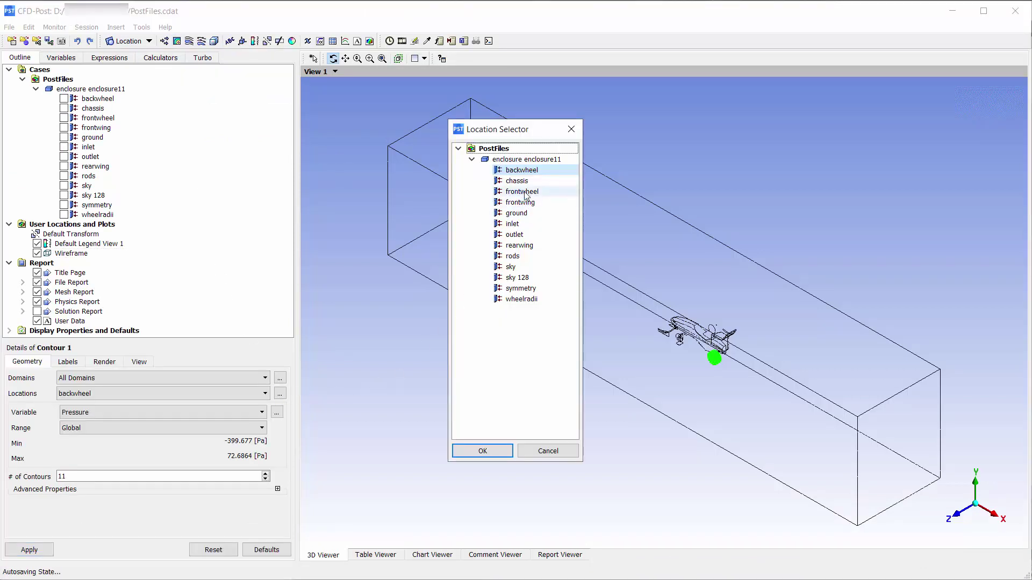
drag(526, 184, 525, 203)
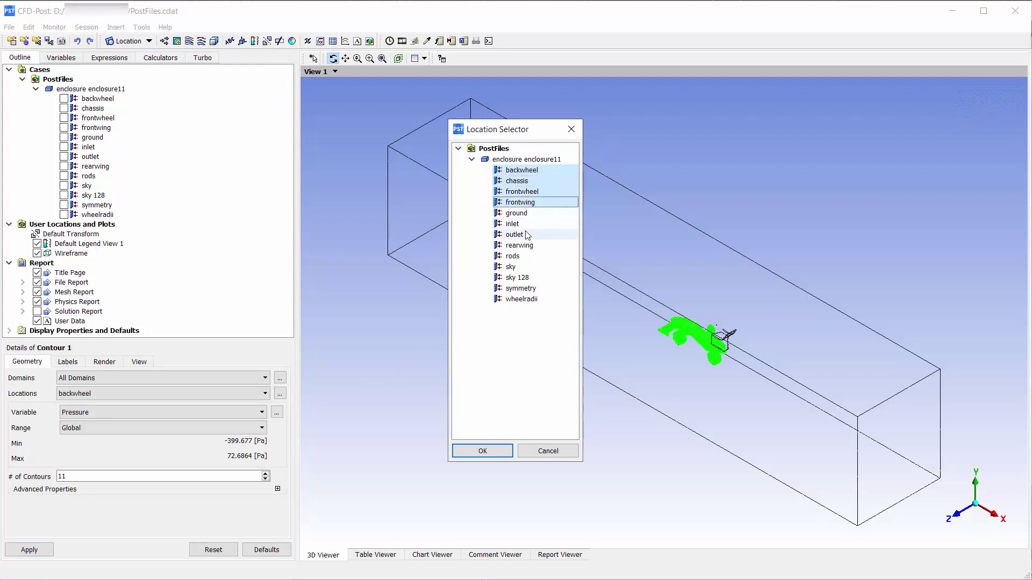
ctrl+drag(527, 245, 521, 260)
click(482, 451)
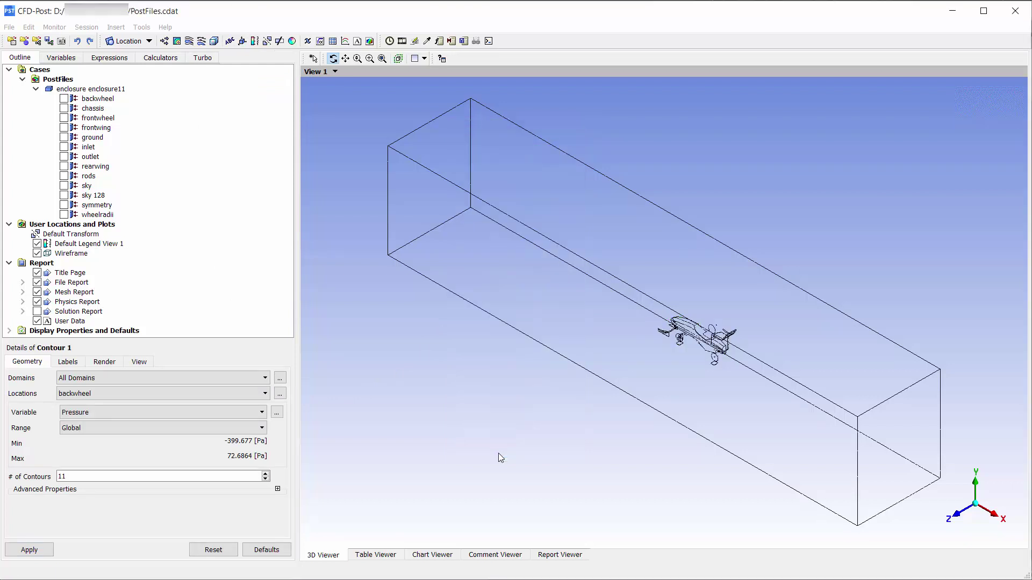
double_click(62, 476)
text(20)
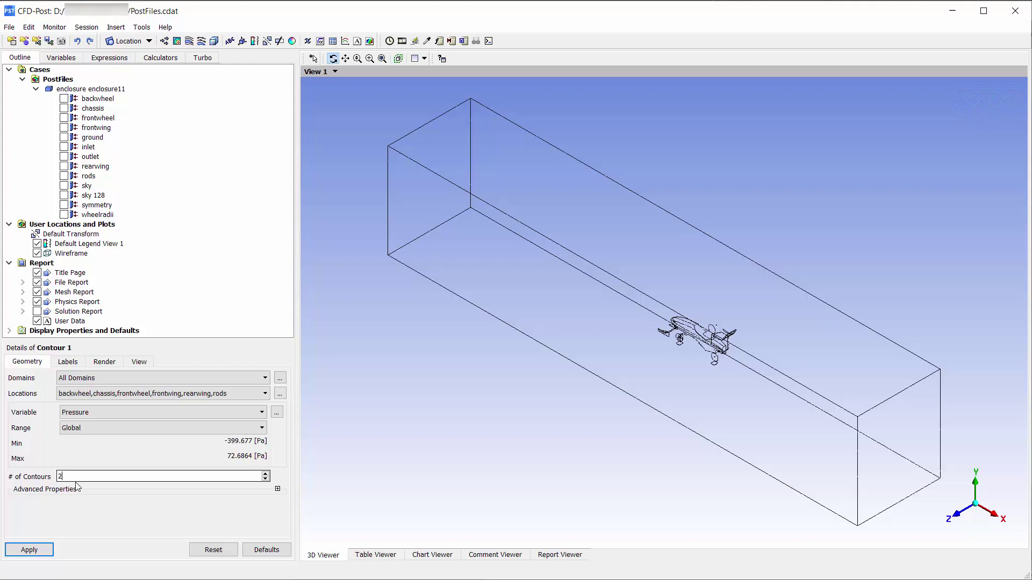
click(45, 550)
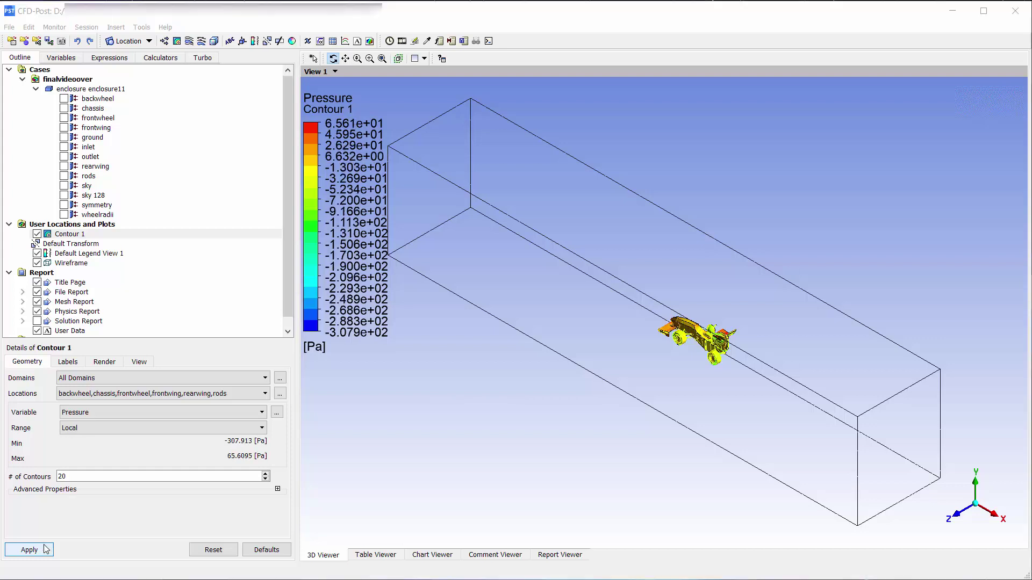
Create Line 1 from point (-0.08, 0.2, 0.2) to point (-0.08, 0.2, 0.7).
click(148, 41)
click(137, 81)
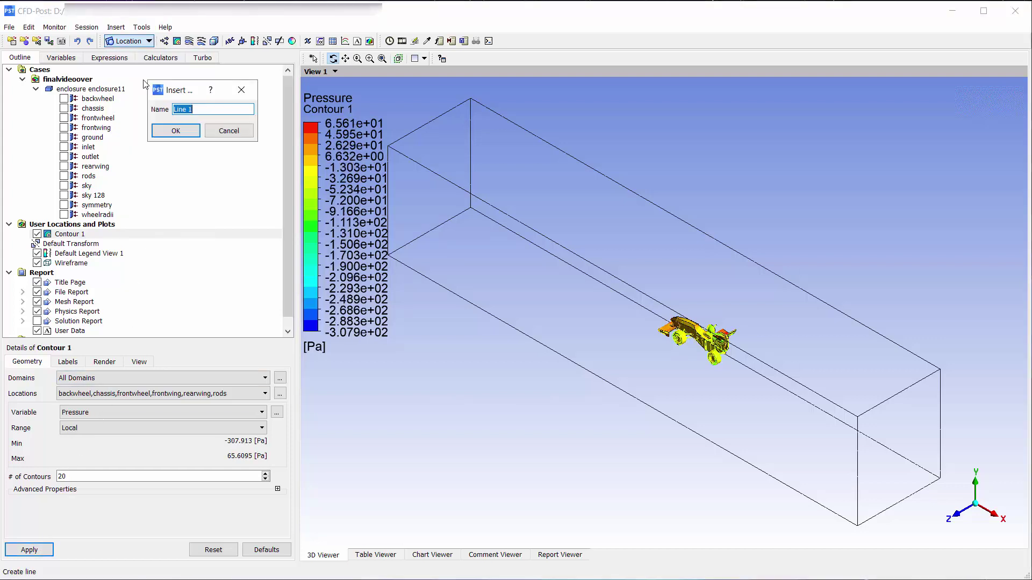
click(173, 130)
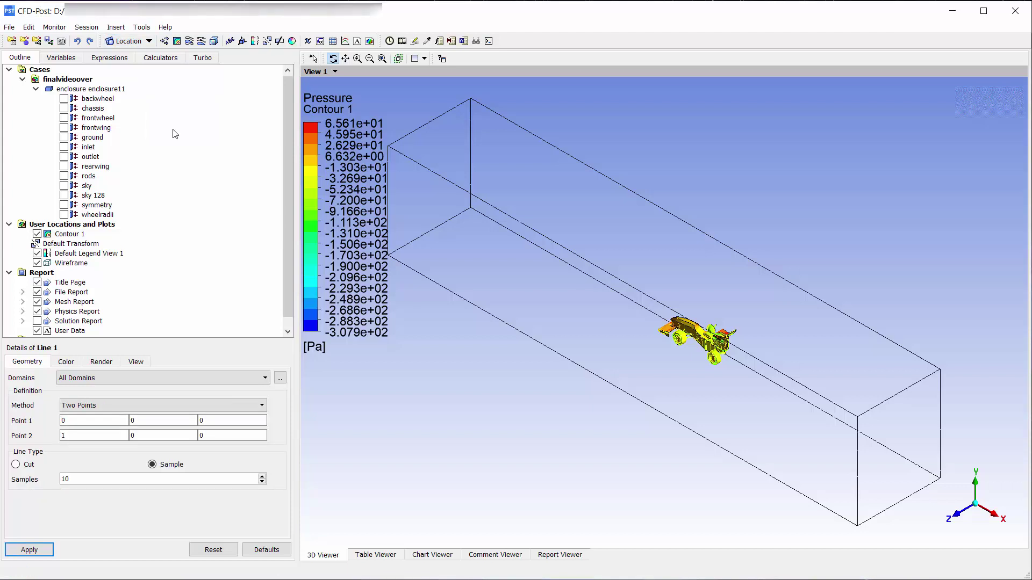
click(79, 420)
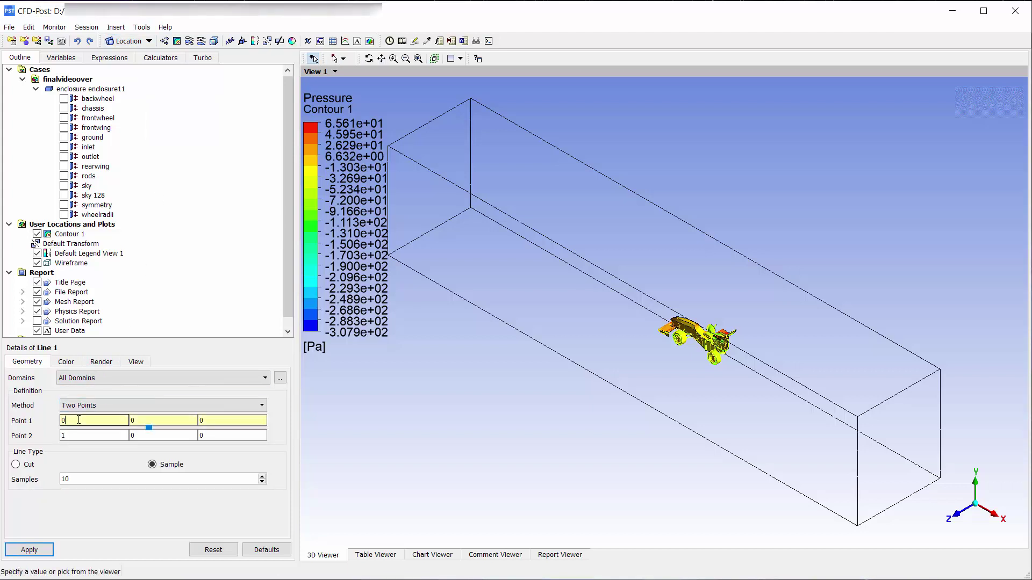
drag(65, 422, 48, 426)
click(143, 419)
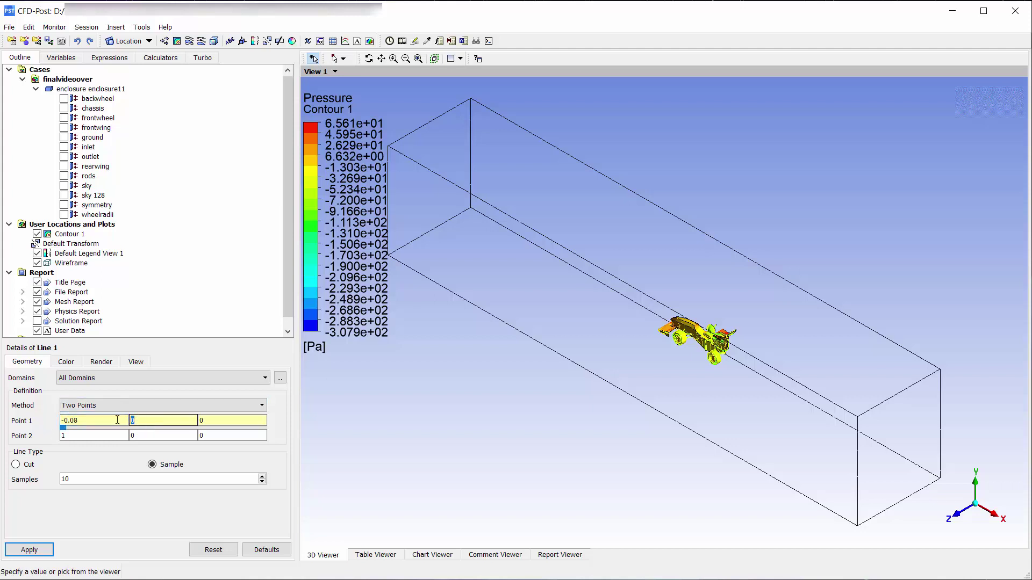
key(Tab)
key(Tab)
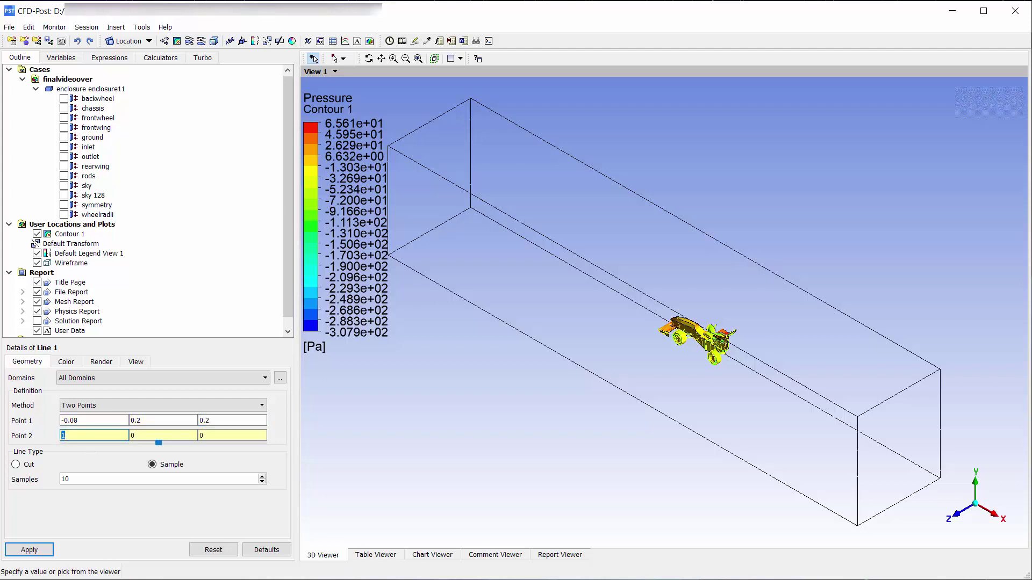
text(-0.08)
click(141, 435)
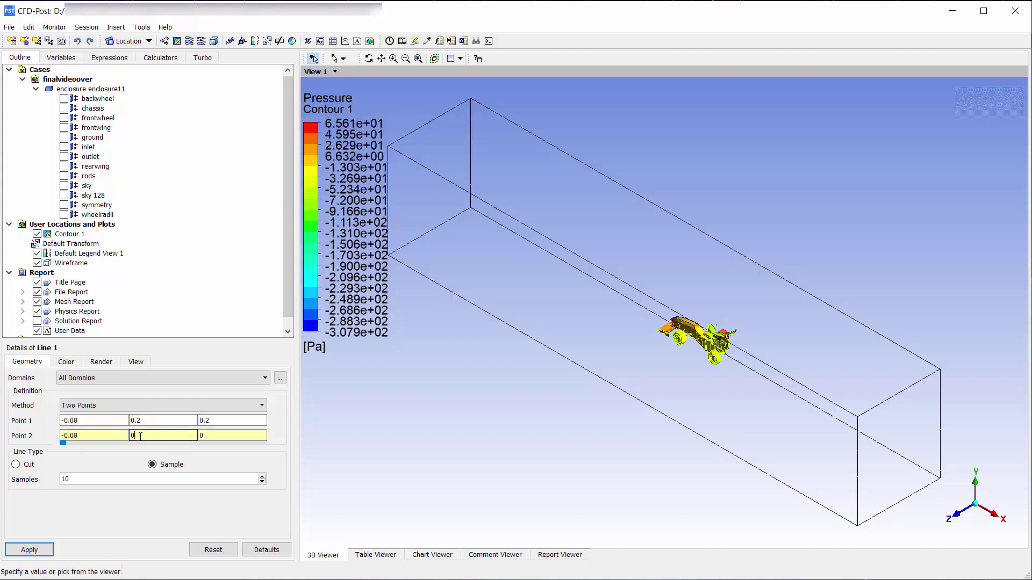
click(218, 438)
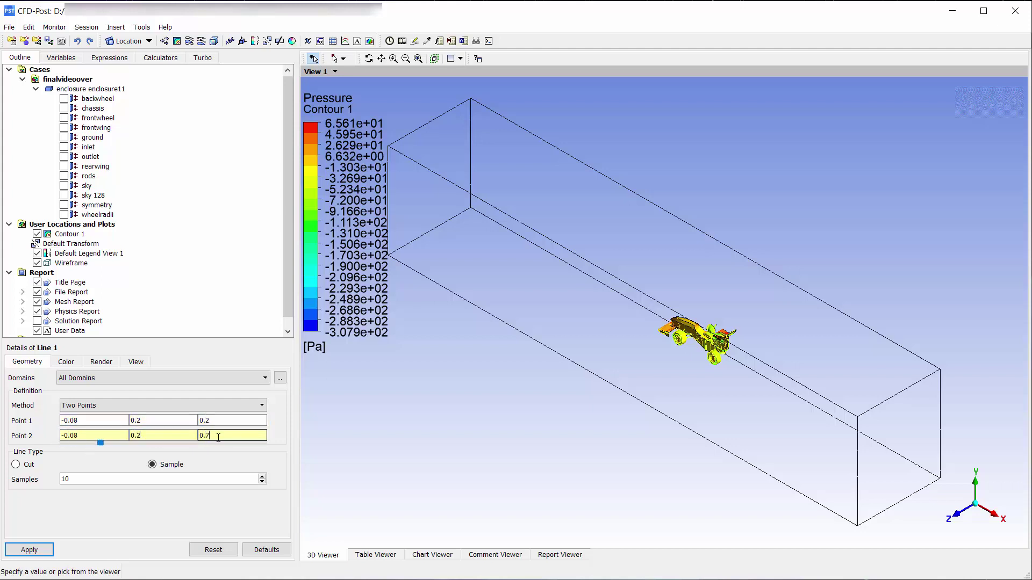
text(.7)
click(47, 550)
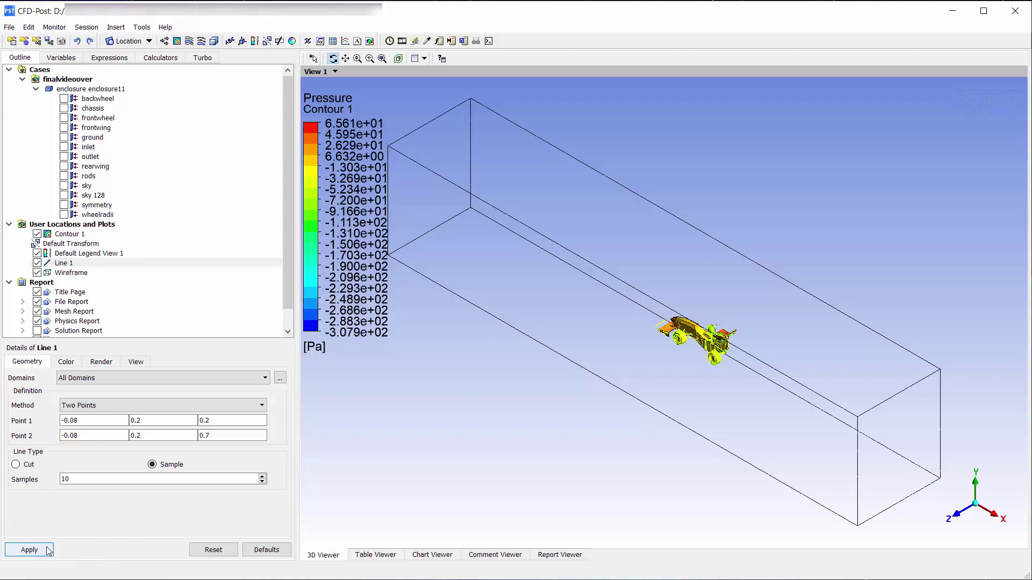
Create Streamline 1 of velocity seeded from Line 1, with max points 200.
click(189, 42)
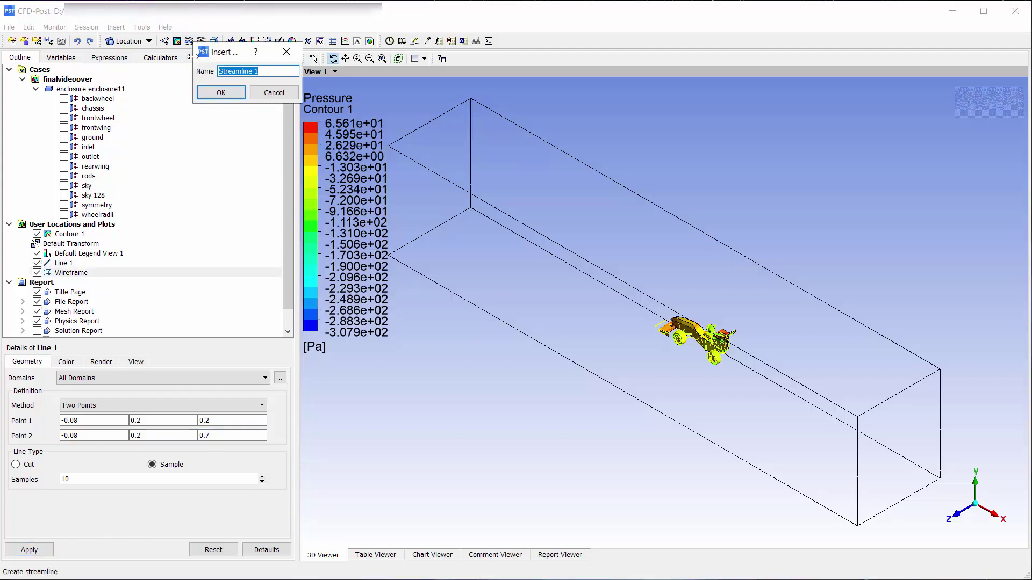
click(220, 93)
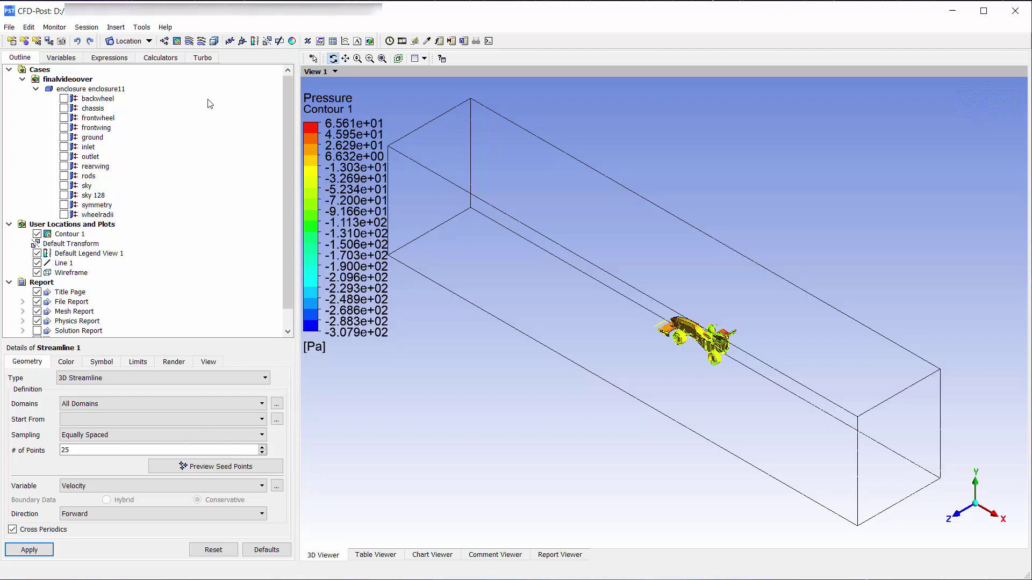
click(104, 420)
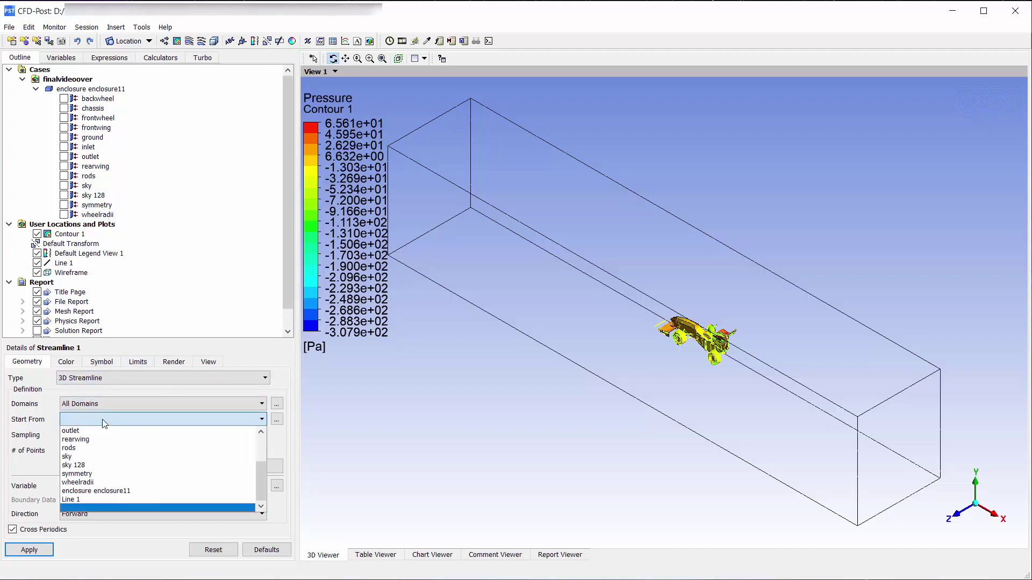
click(72, 499)
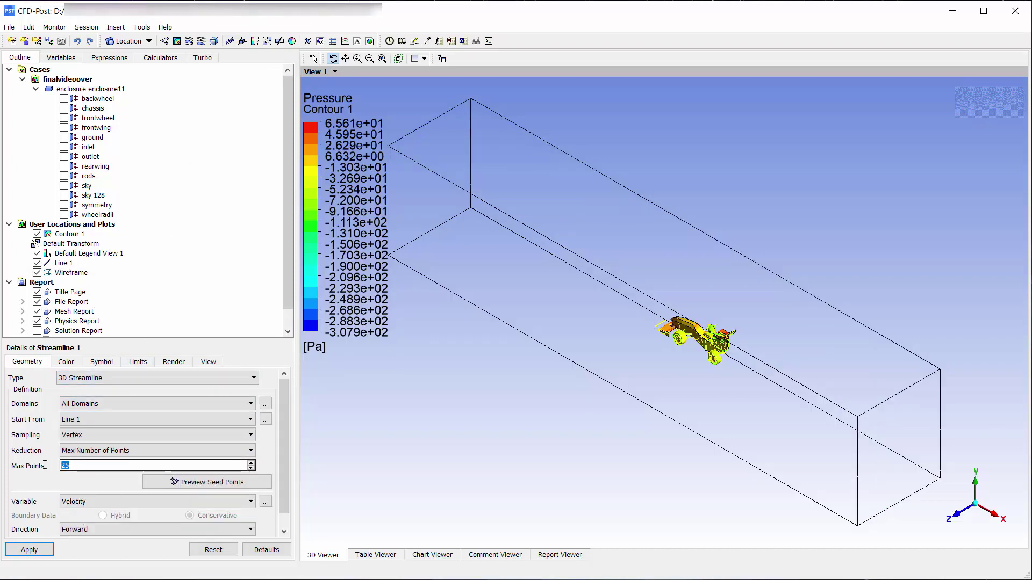
click(52, 549)
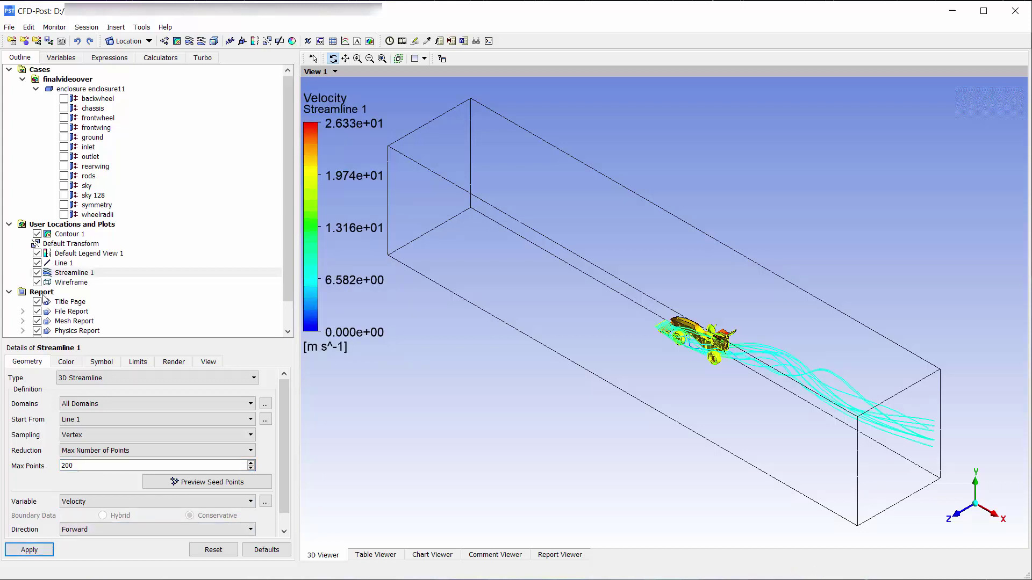
Hide the domain wireframe and zoom in on the car.
click(38, 282)
right_drag(601, 255, 773, 373)
right_drag(539, 242, 847, 446)
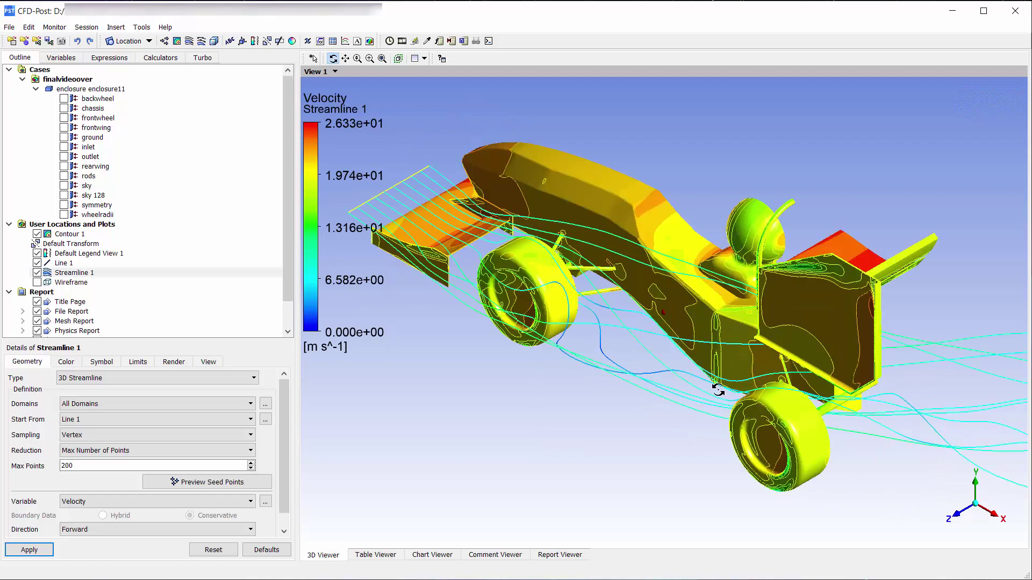
scroll(718, 391, down, 5)
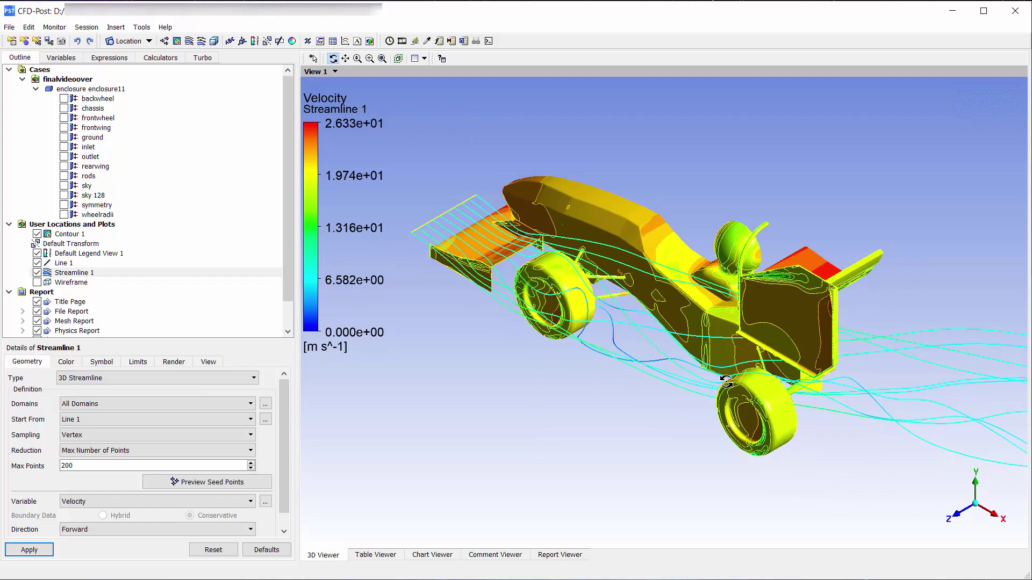
Set up a near-slowest quick animation of Streamline 1, then play and stop it.
click(403, 42)
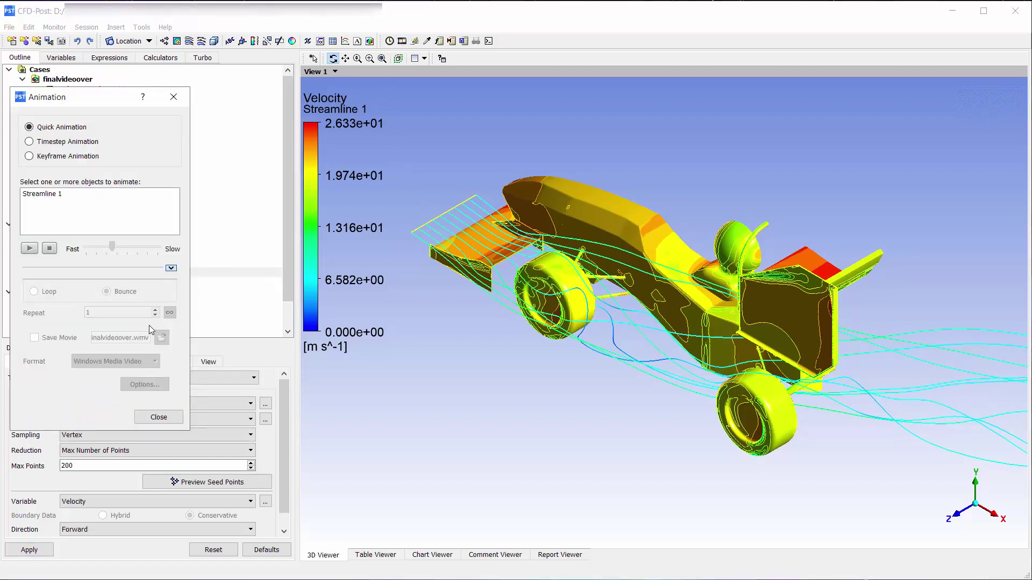
click(62, 195)
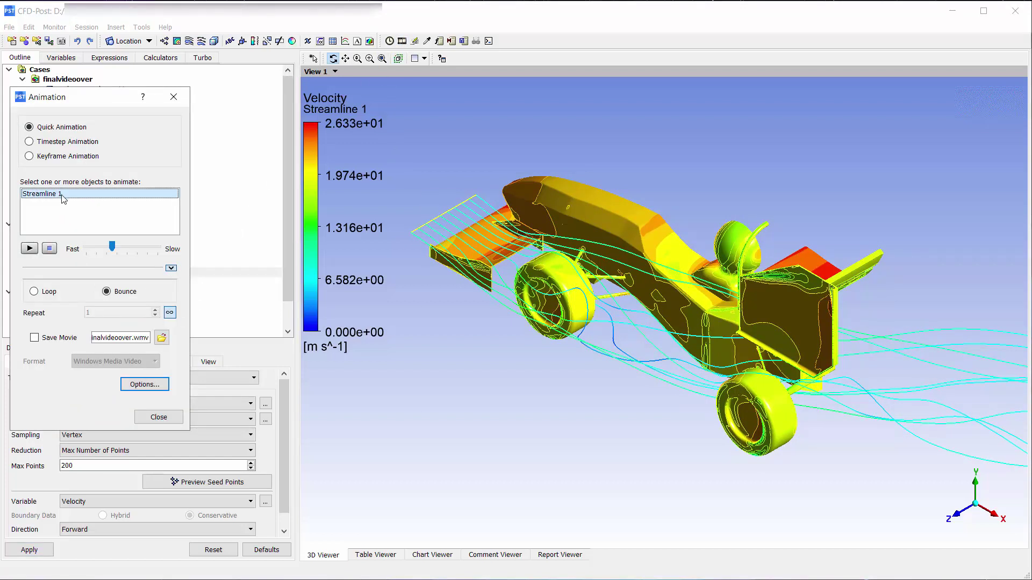
click(139, 386)
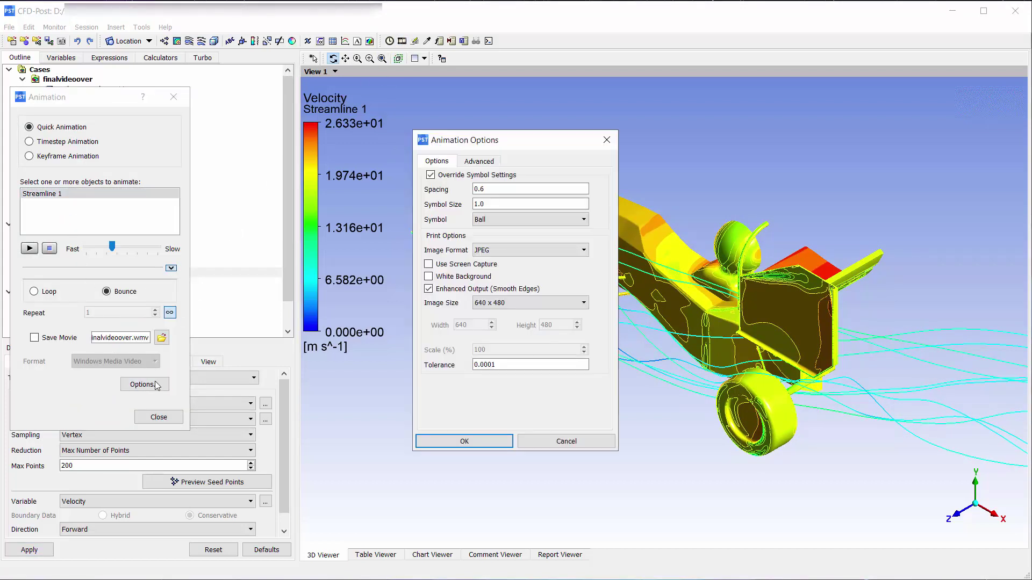
double_click(486, 207)
click(491, 440)
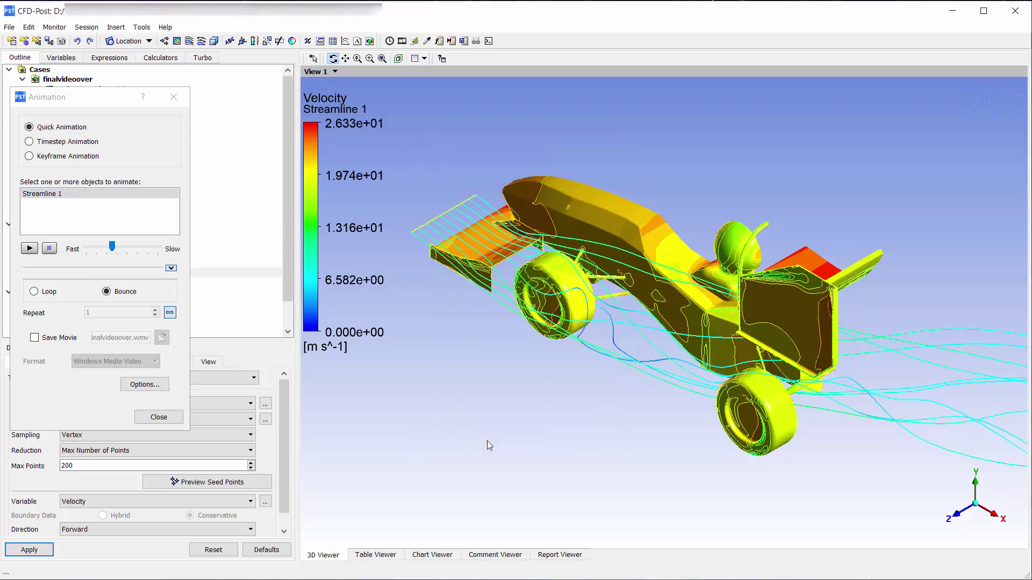
drag(112, 247, 154, 248)
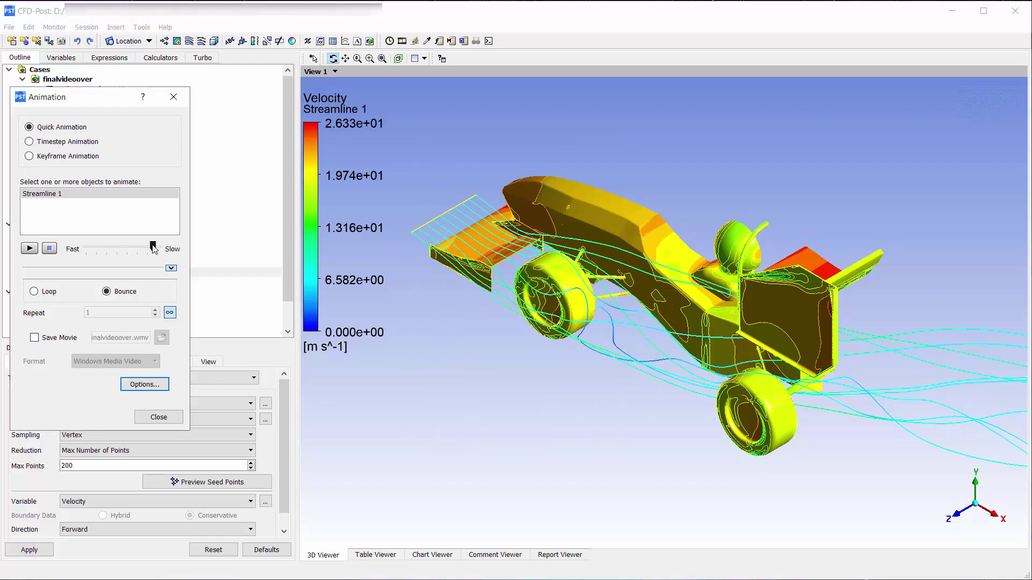
click(30, 249)
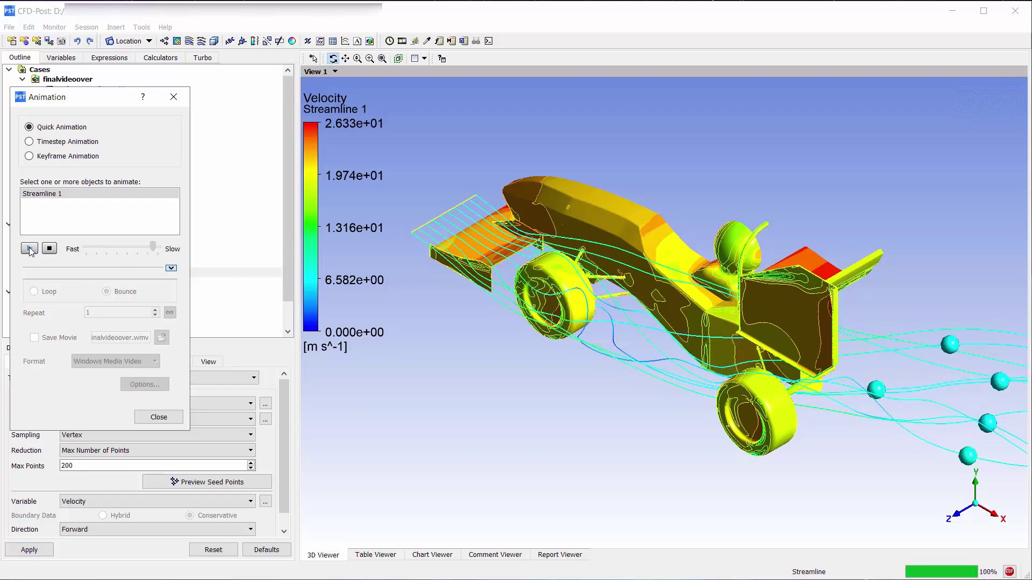
click(49, 249)
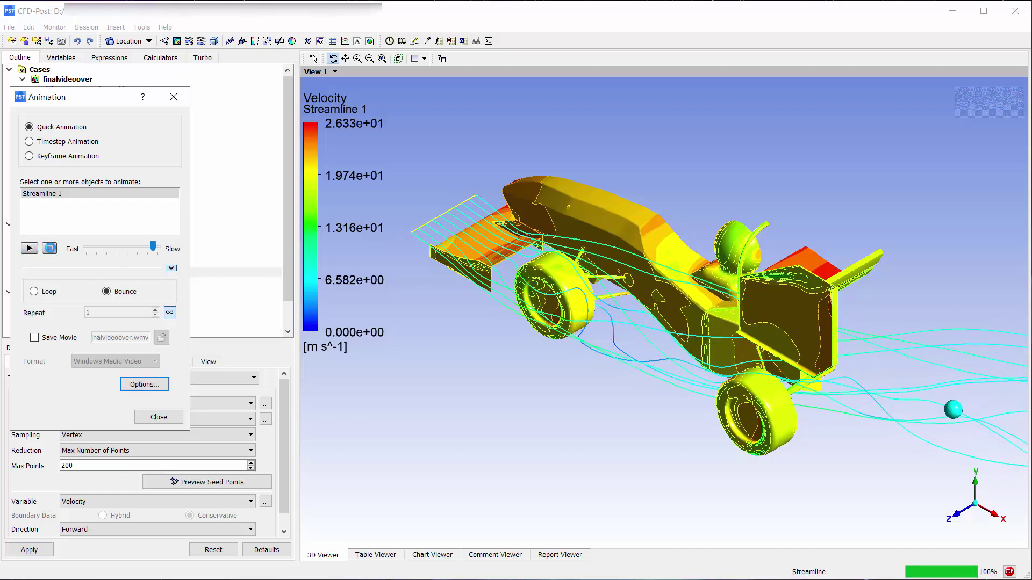
Replay the streamline animation in side view, zoomed on the car's front end, then stop it.
click(977, 520)
right_drag(347, 324, 426, 387)
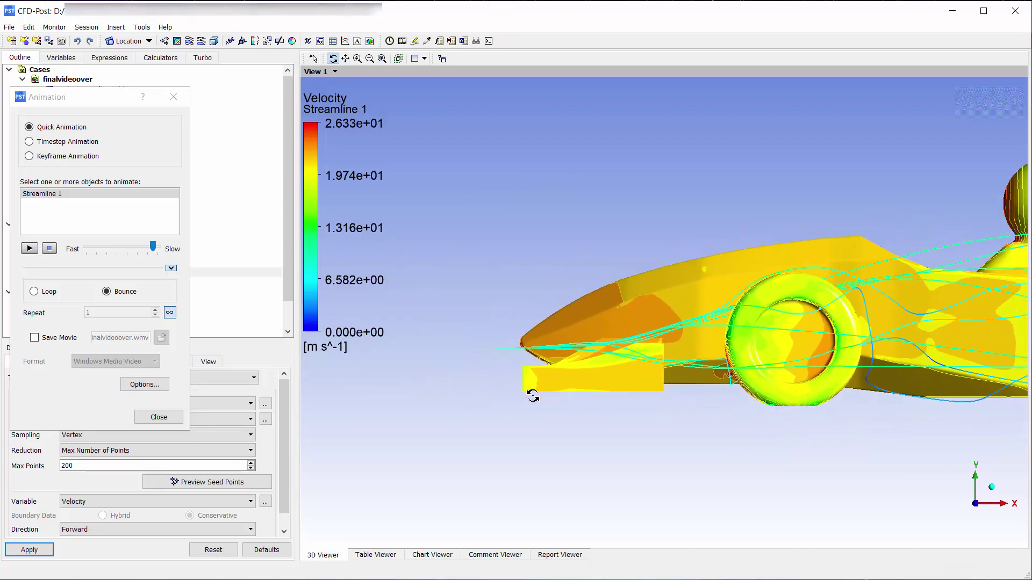
click(29, 249)
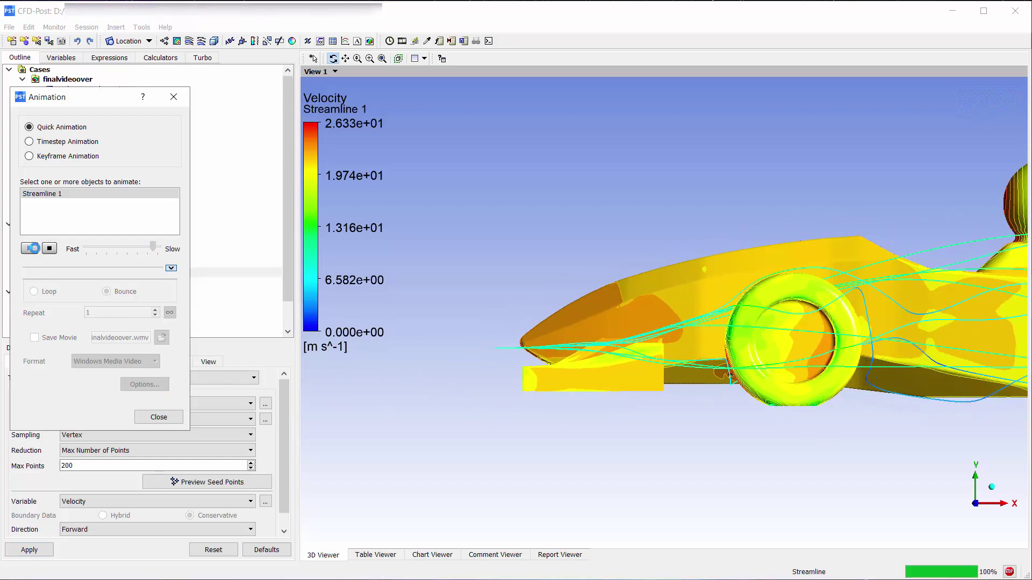
click(49, 248)
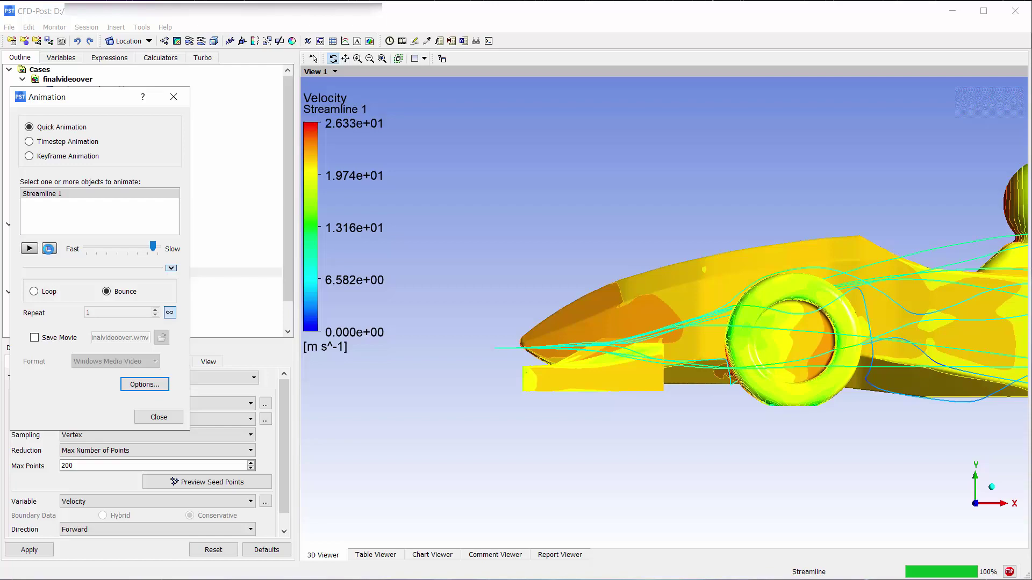